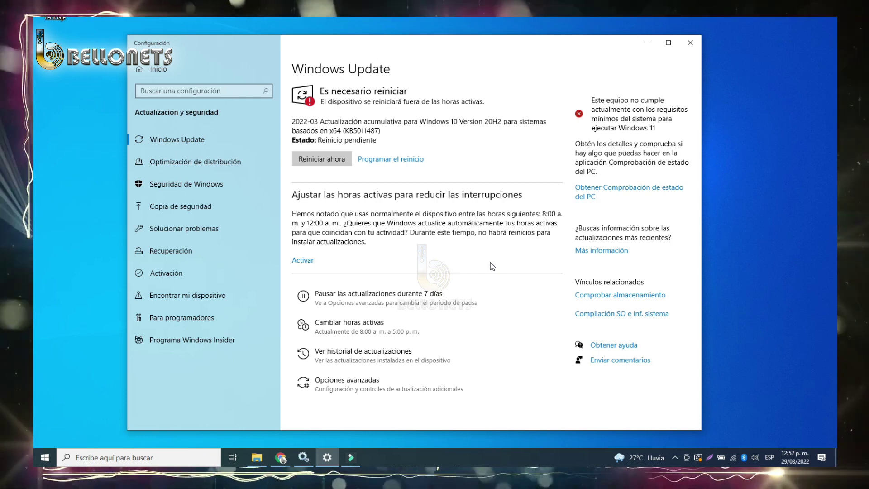
# Check the Wi-Fi connection and the list of available wireless networks.
pyautogui.click(736, 458)
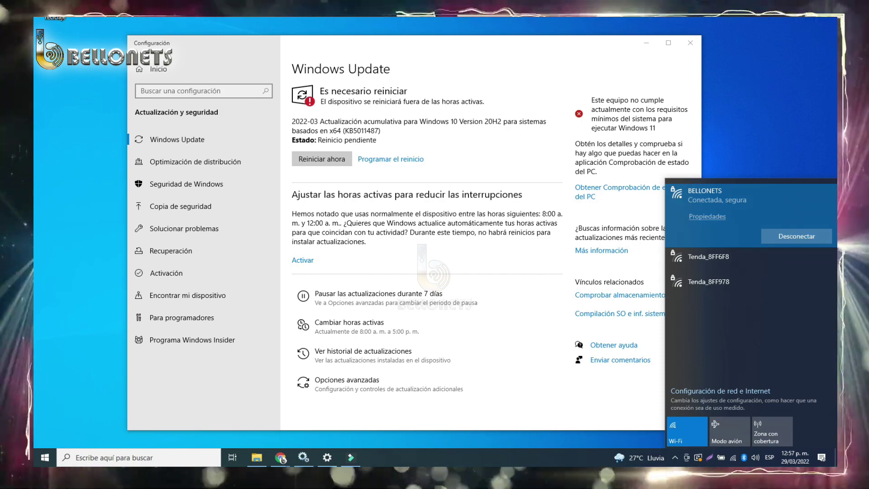
pyautogui.click(516, 455)
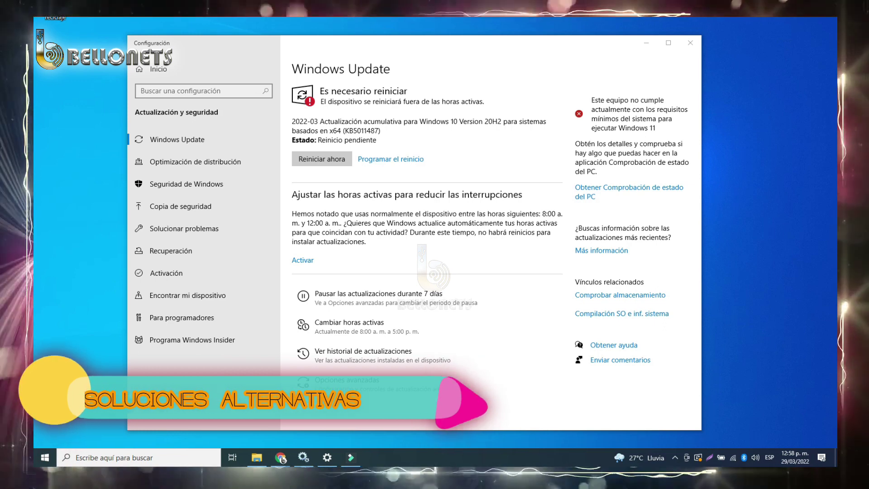
# Open Device Manager and expand the network adapters category (Adaptadores de red).
pyautogui.rightClick(46, 458)
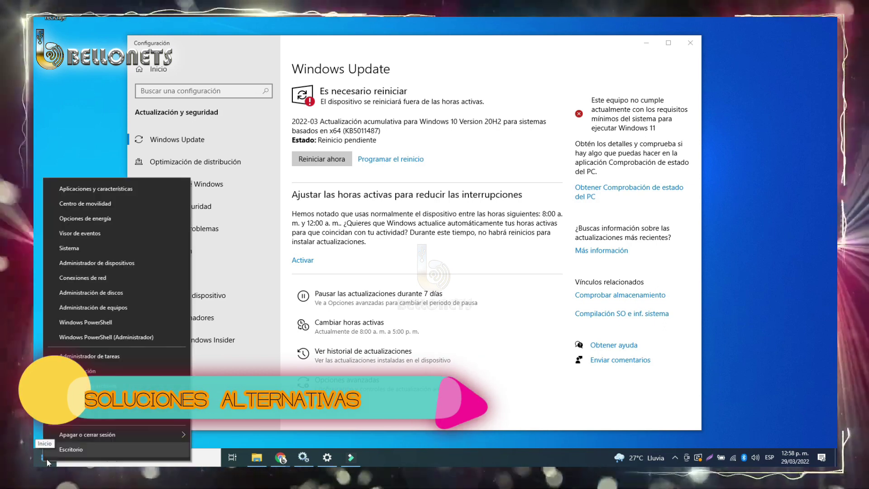
pyautogui.click(121, 264)
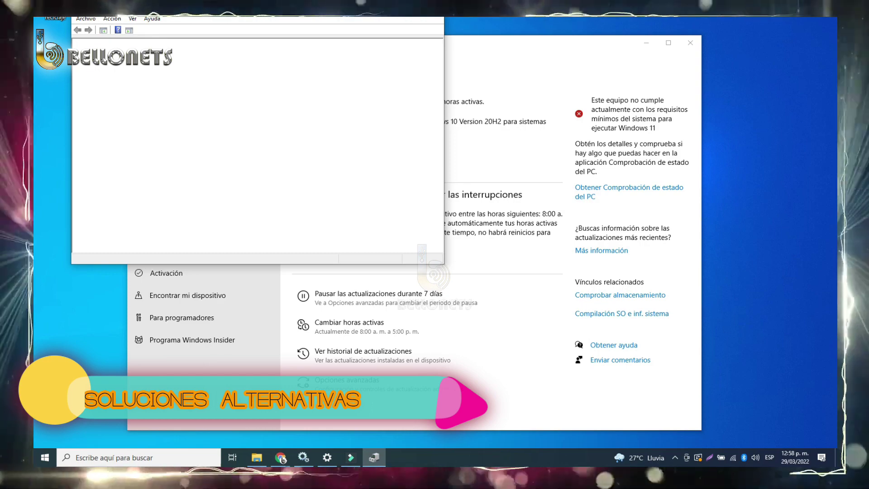
pyautogui.moveTo(252, 14); pyautogui.dragTo(417, 110)
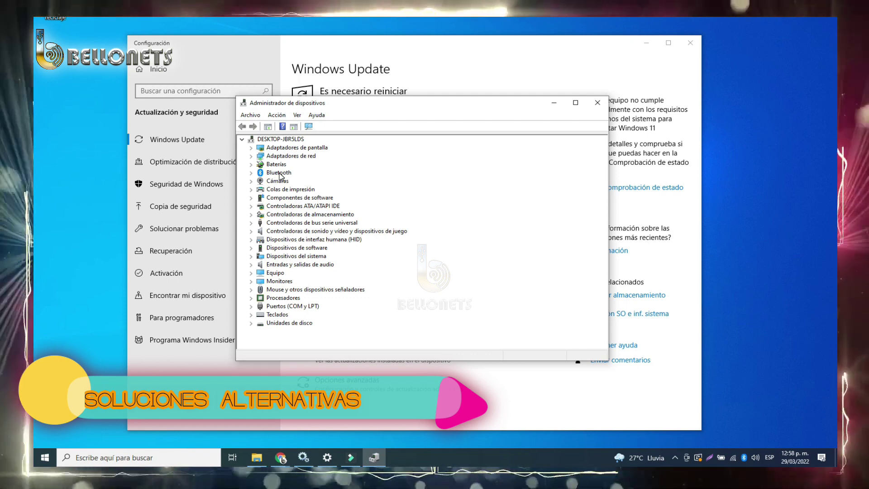
pyautogui.doubleClick(292, 155)
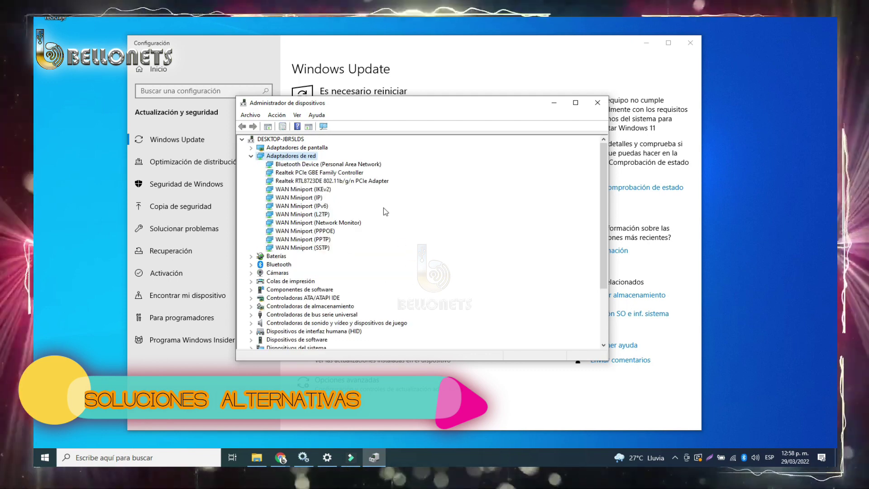
# Review the general, advanced, driver and details properties of the Realtek RTL8723DE 802.11b/g/n PCIe Adapter.
pyautogui.click(335, 181)
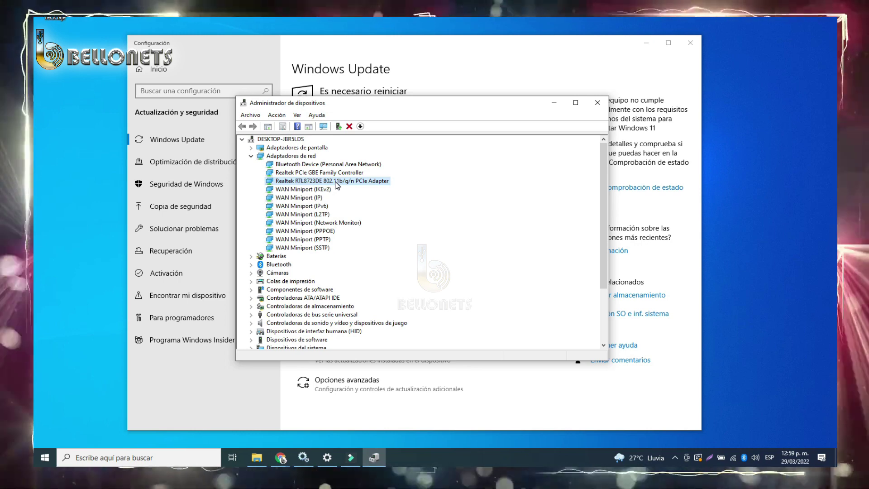
pyautogui.rightClick(337, 183)
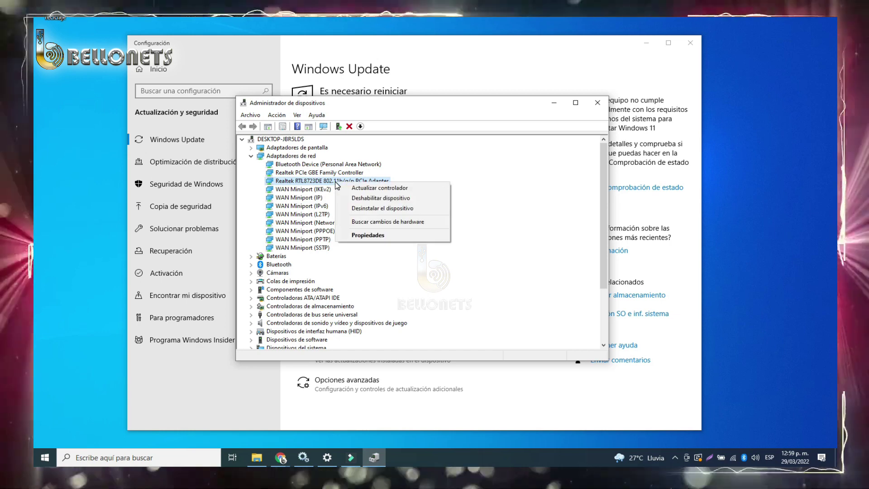
pyautogui.click(371, 236)
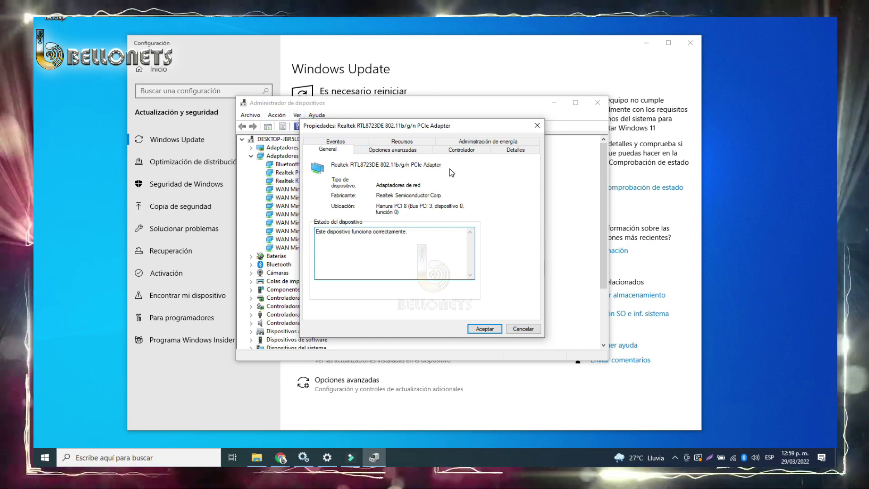
pyautogui.click(383, 151)
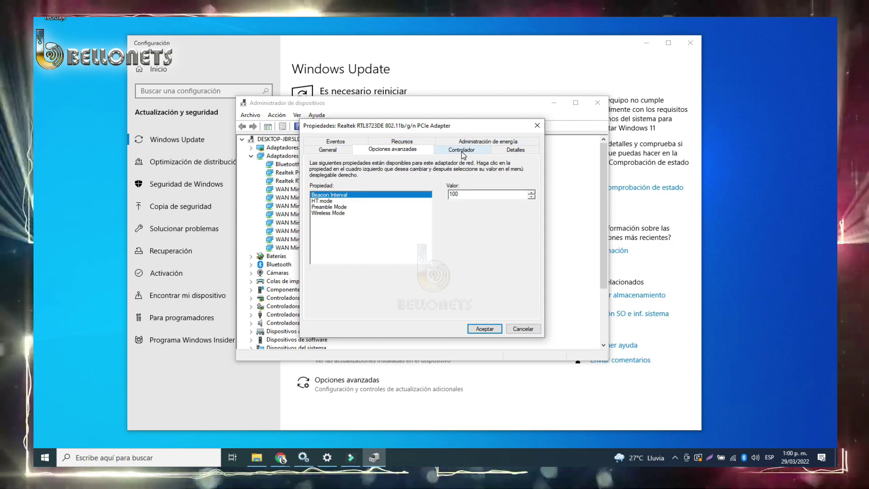
pyautogui.click(462, 151)
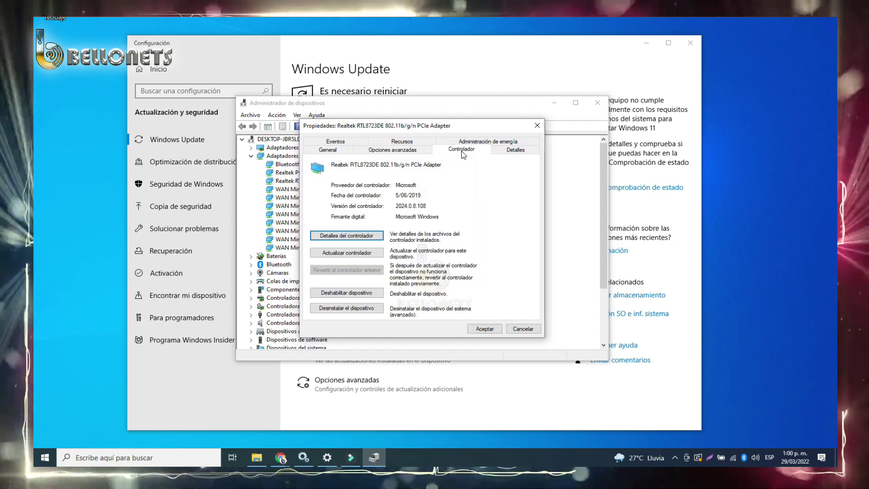
pyautogui.click(525, 151)
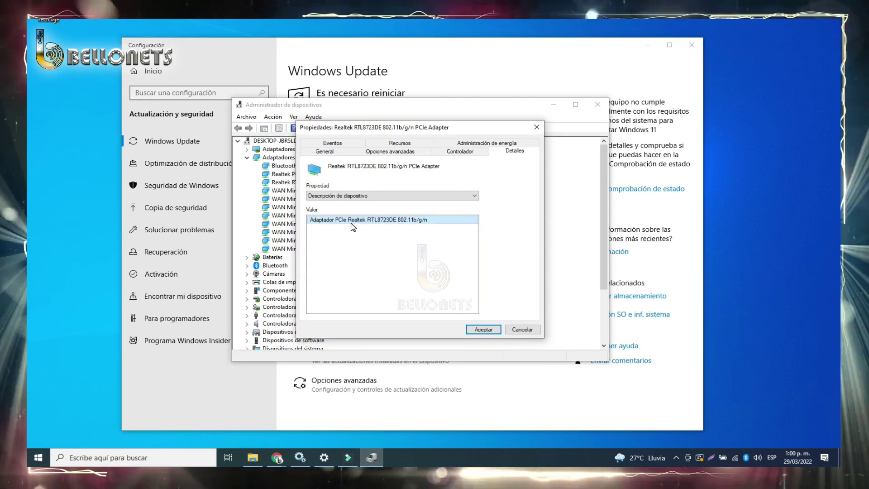
pyautogui.click(448, 152)
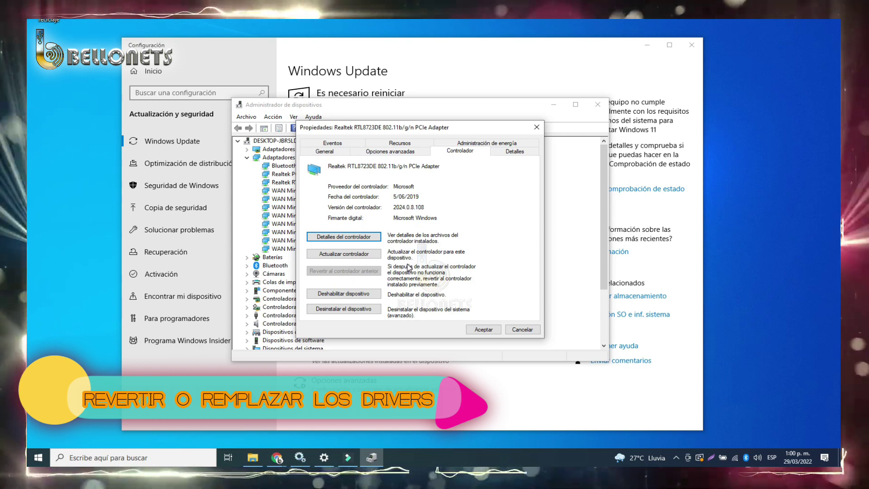
# Inspect the Realtek adapter's driver file details, including vwifibus.sys, and close them.
pyautogui.click(374, 239)
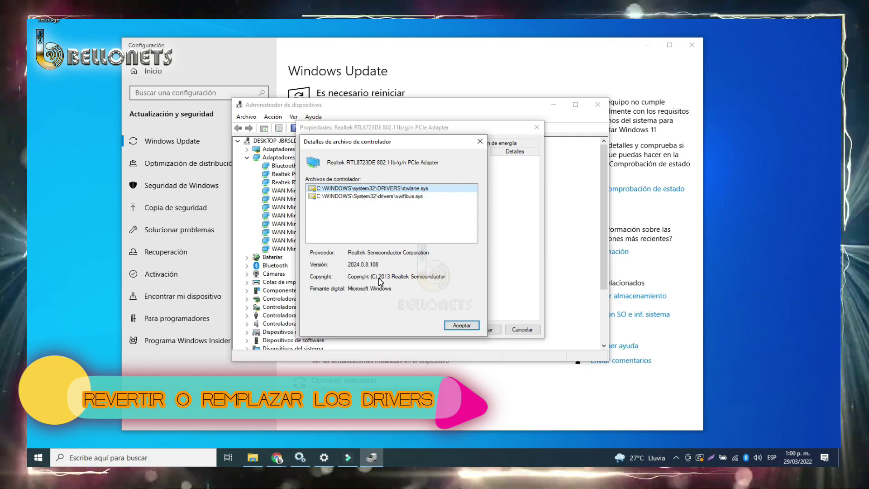
pyautogui.click(412, 198)
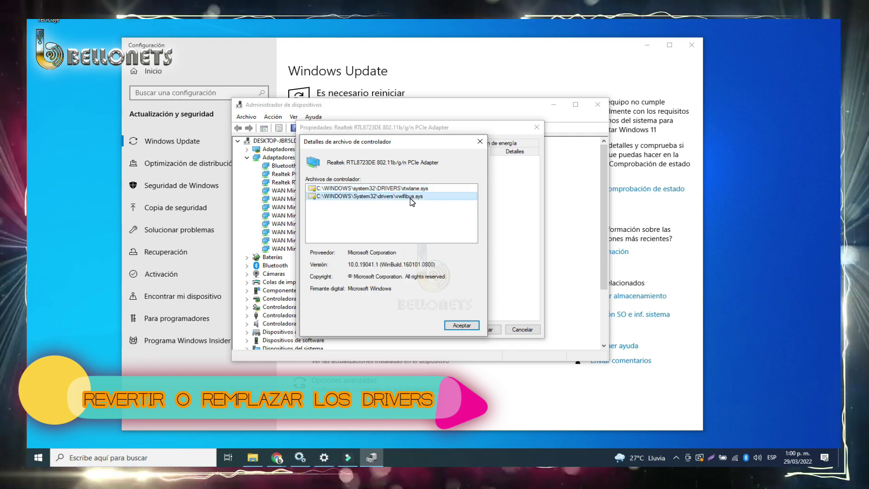
pyautogui.click(480, 141)
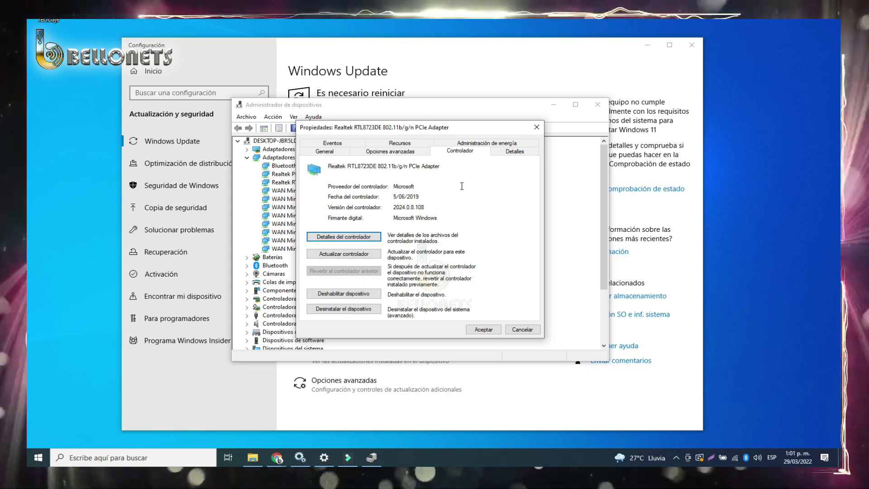
# Start a manual driver update for the Realtek adapter, choosing from the list of drivers available on the computer.
pyautogui.click(364, 254)
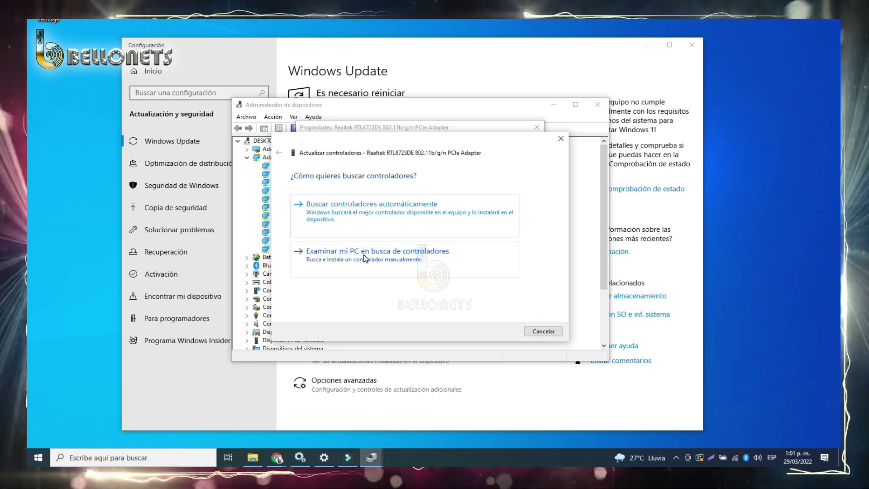
pyautogui.click(365, 256)
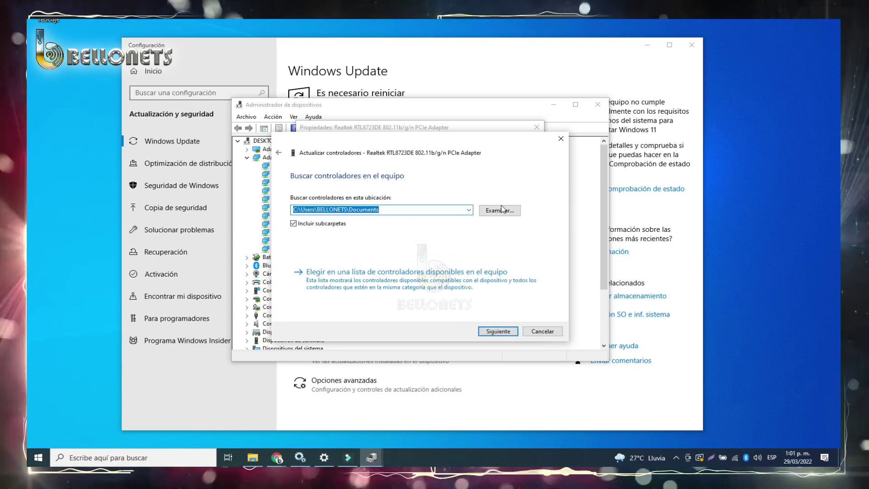
pyautogui.click(384, 283)
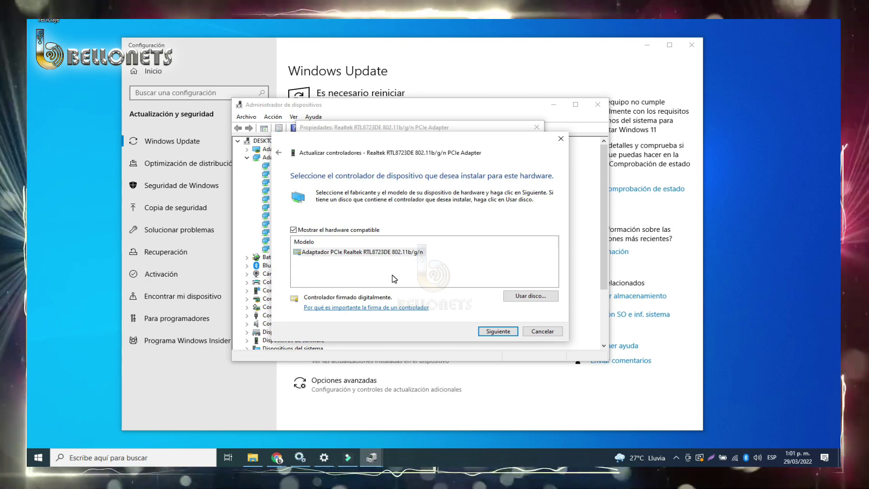
# Browse the System32 folder for a driver .inf file to install from disk, and cancel the disk installation.
pyautogui.click(520, 297)
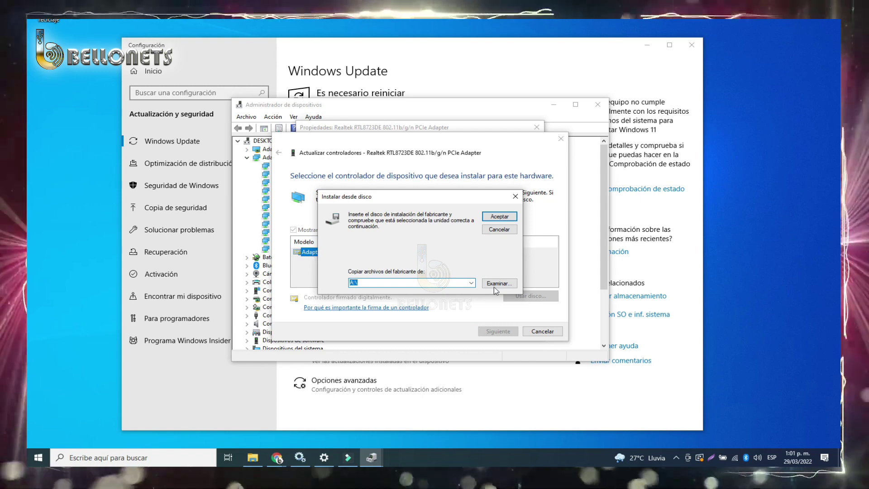
pyautogui.click(494, 285)
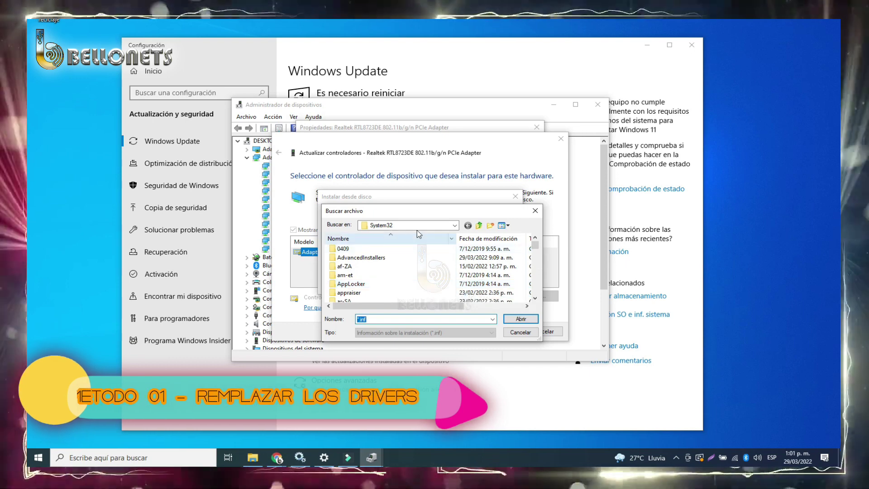
pyautogui.click(416, 226)
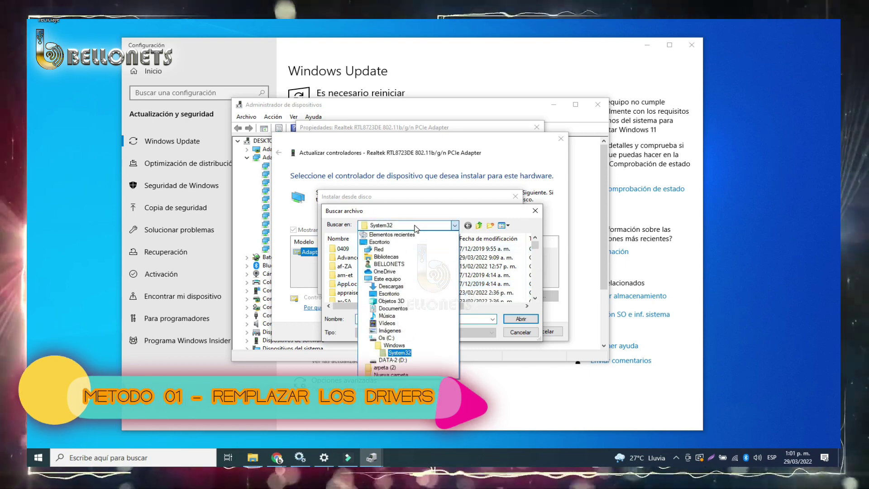
pyautogui.click(403, 354)
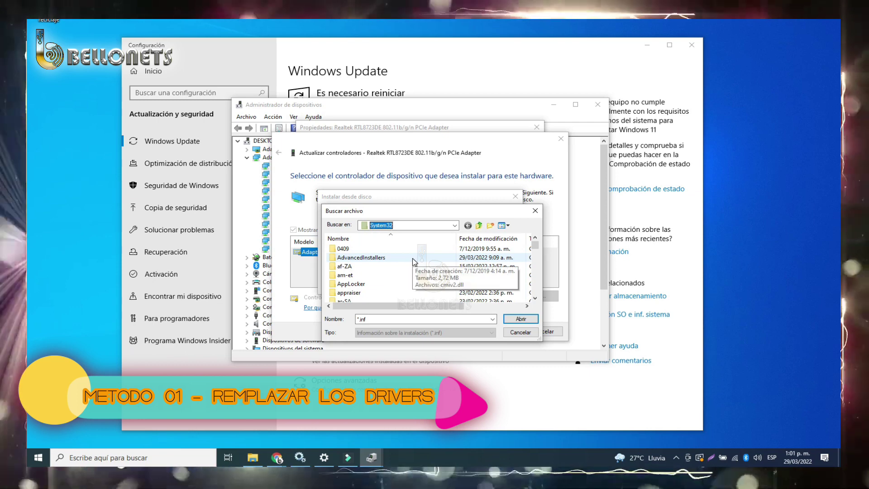
pyautogui.scroll(-5, 412, 267)
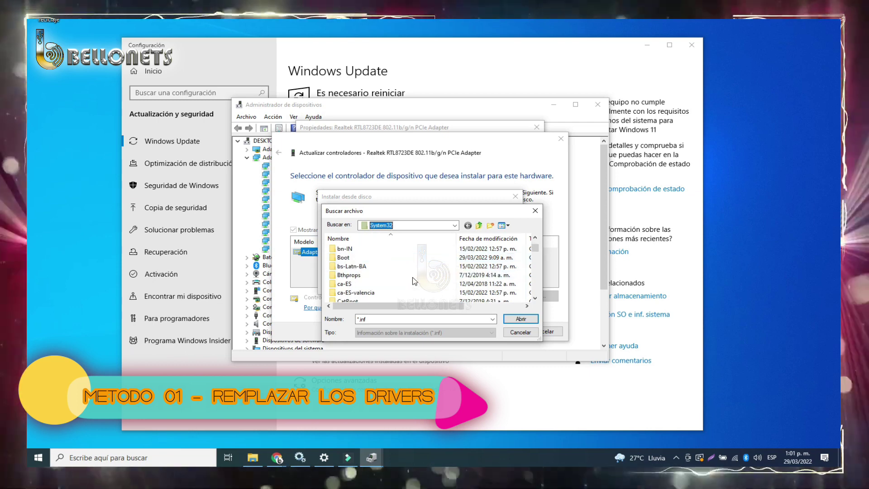
pyautogui.scroll(-10, 412, 281)
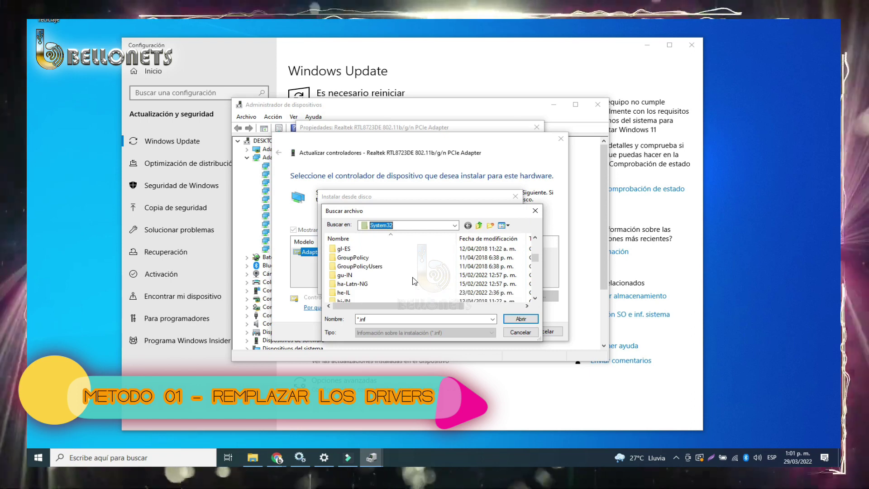
pyautogui.scroll(-7, 413, 281)
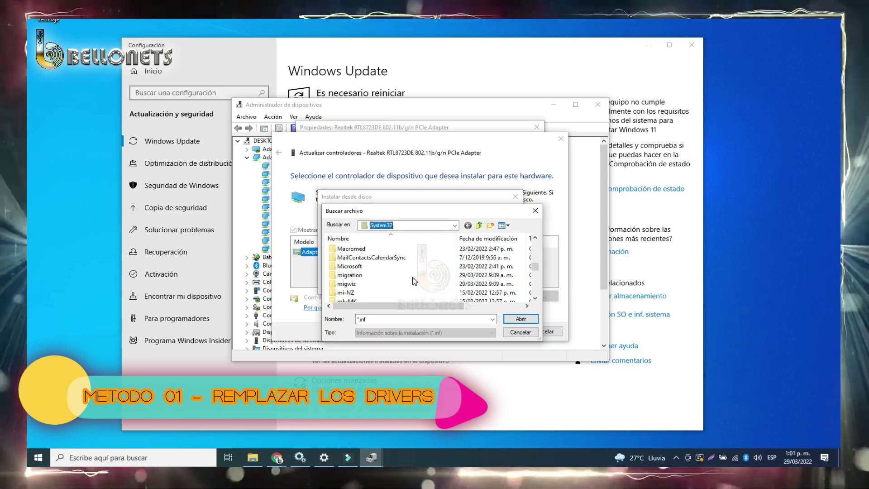
pyautogui.click(521, 333)
pyautogui.click(487, 230)
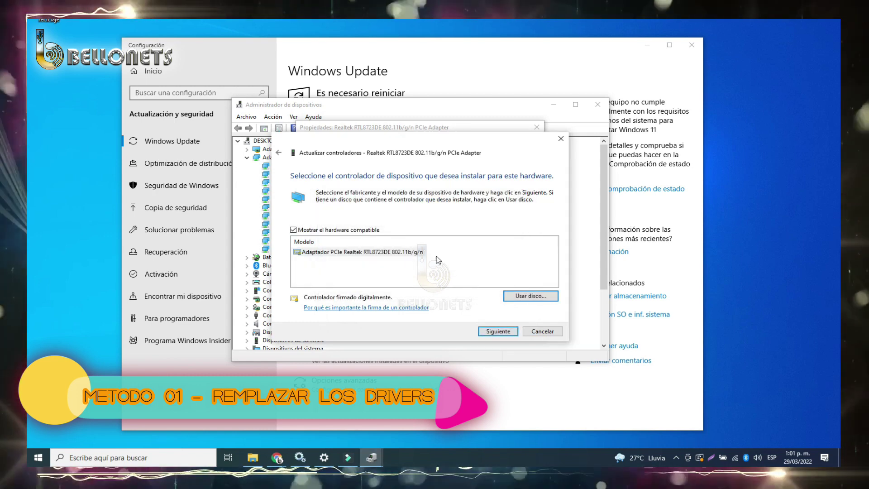
# Select the compatible model Adaptador PCIe Realtek RTL8723DE 802.11b/g/n and cancel the driver update.
pyautogui.click(398, 252)
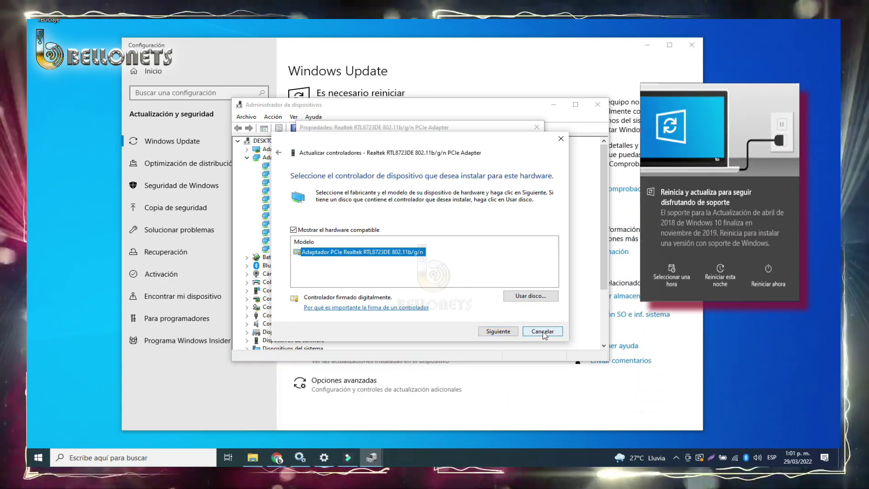
pyautogui.click(542, 331)
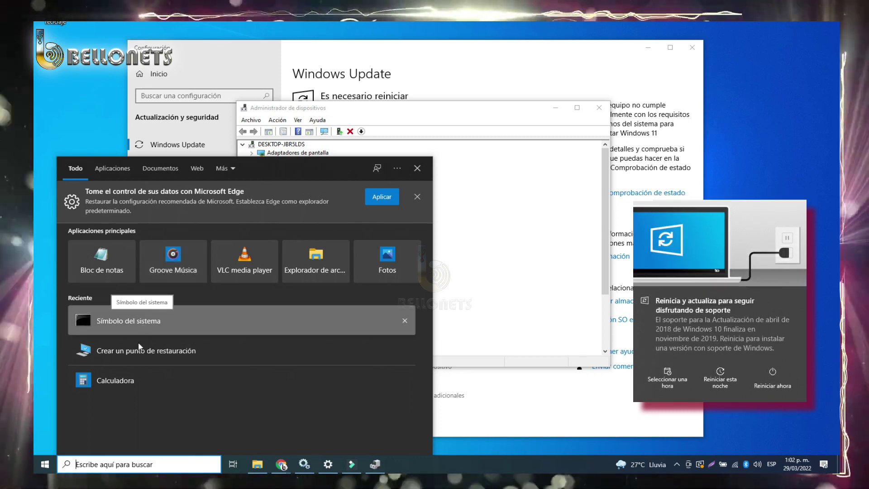
pyautogui.rightClick(48, 464)
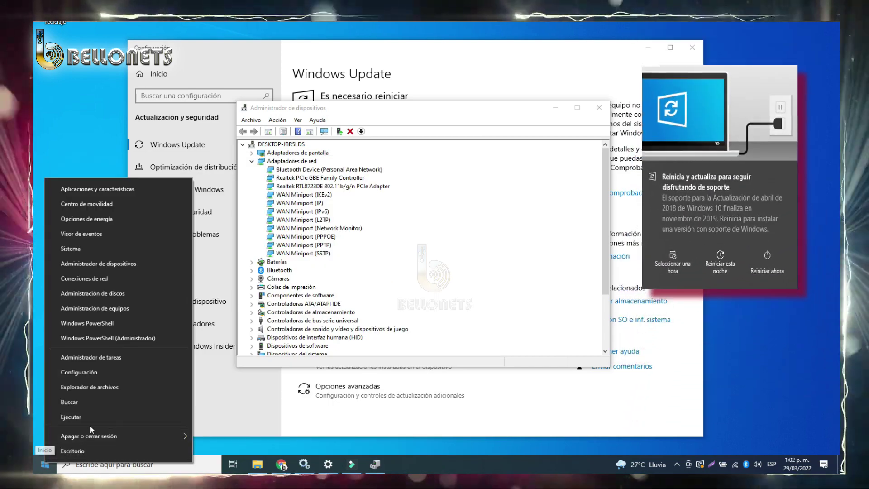
pyautogui.rightClick(47, 466)
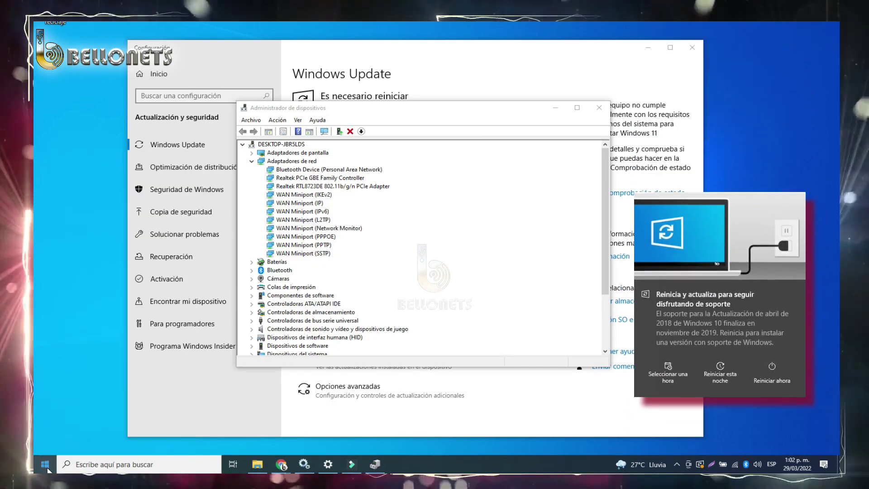
pyautogui.click(45, 464)
pyautogui.click(46, 422)
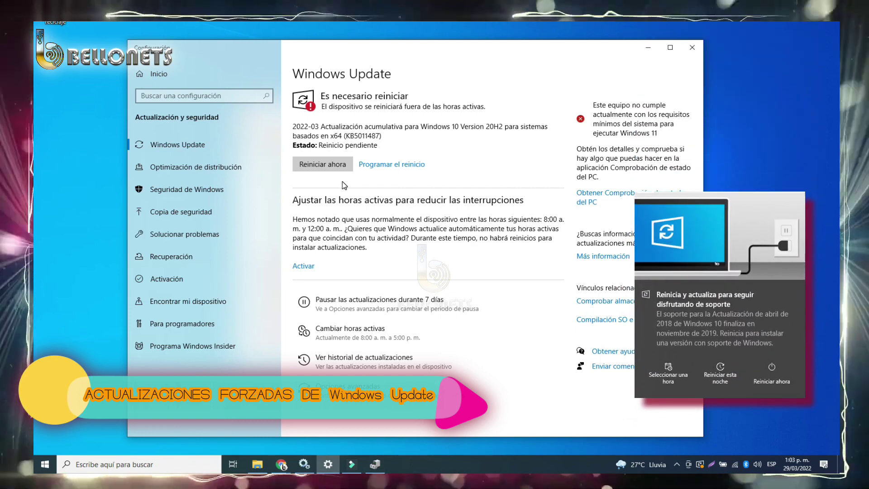
# Run "WindowsUpdates eliminar winupdate" from the 21-WINDOWS-ACTUALIZACION folder as administrator.
pyautogui.click(252, 465)
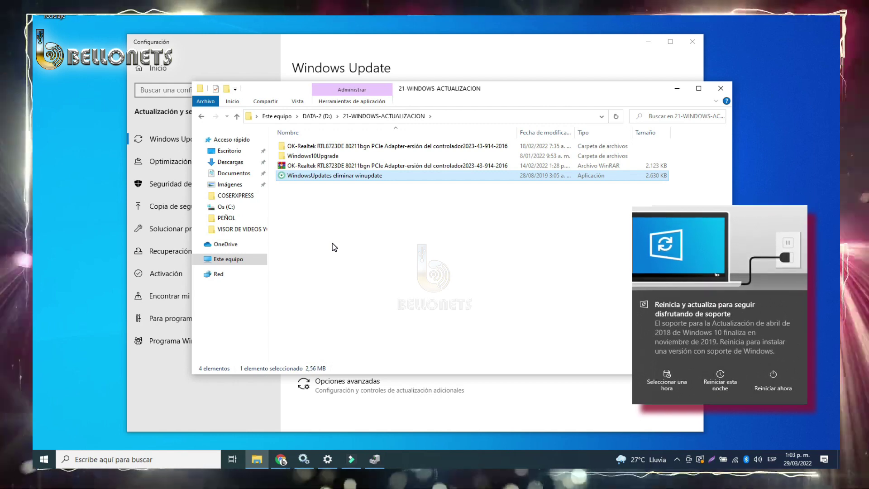
pyautogui.rightClick(295, 178)
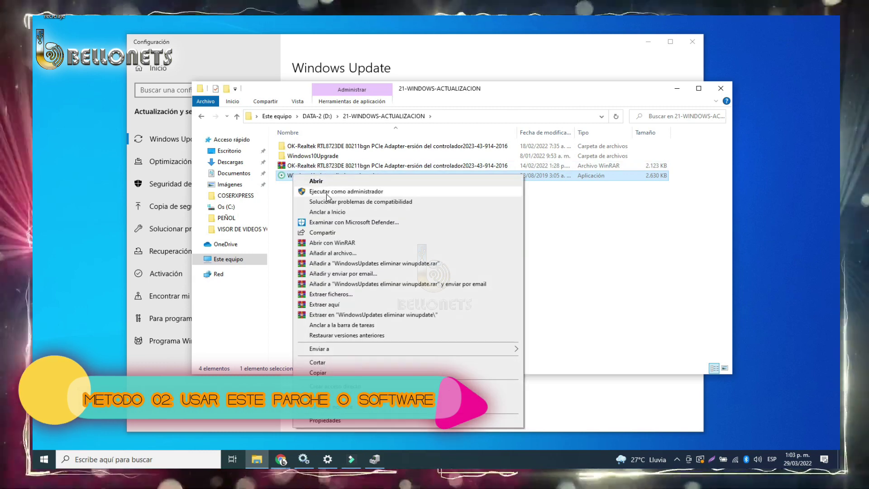
pyautogui.click(327, 191)
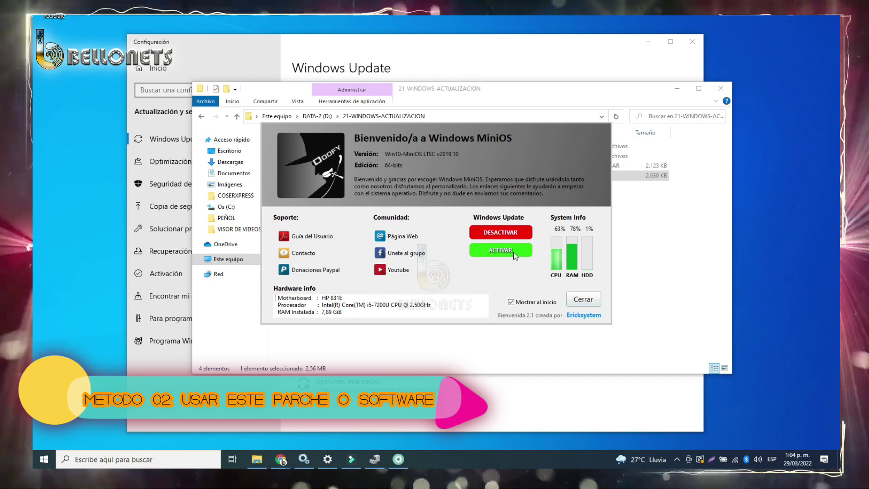
# Disable Windows Update with the Windows MiniOS tool and acknowledge the confirmation.
pyautogui.click(498, 232)
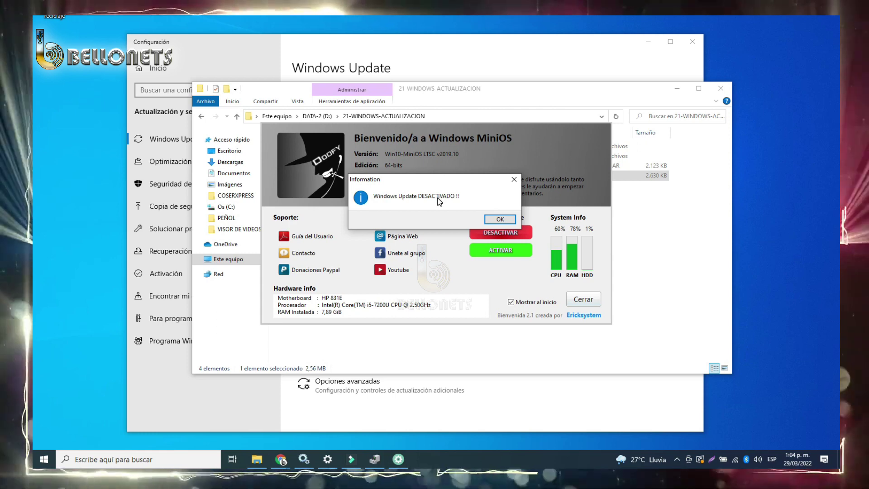
pyautogui.click(509, 221)
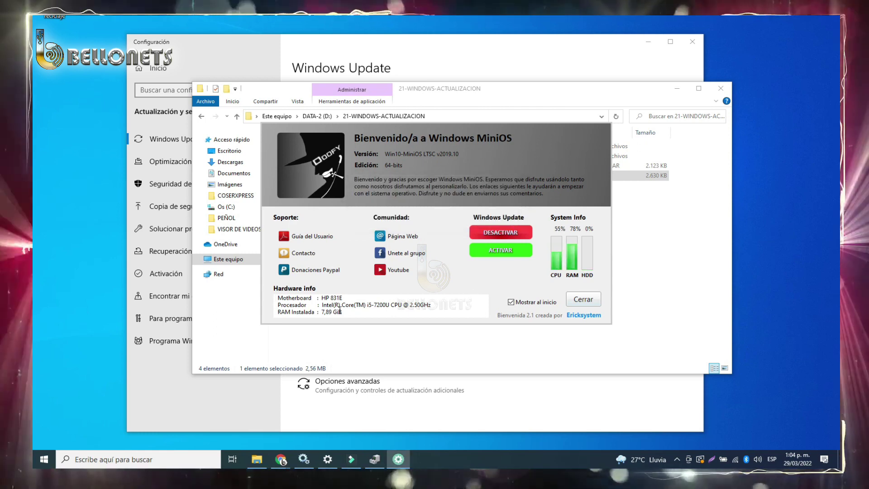
# Search Windows for the restore point settings and open the System Protection properties.
pyautogui.click(116, 461)
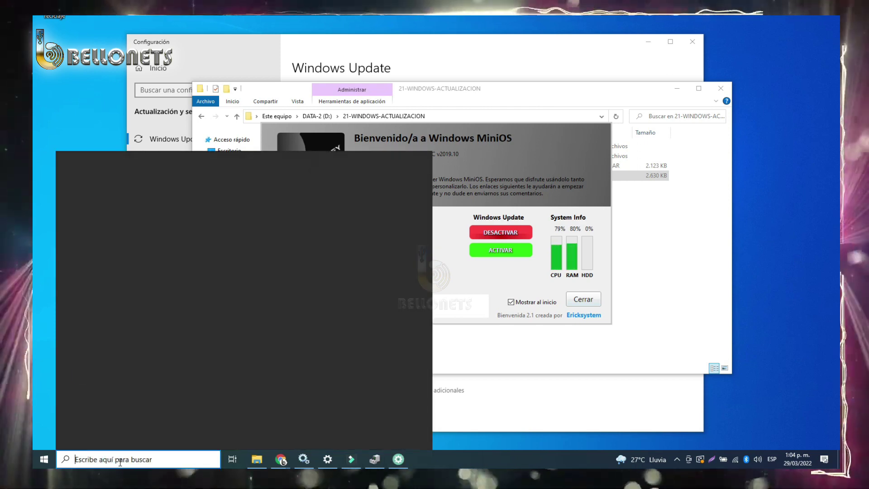
pyautogui.click(158, 345)
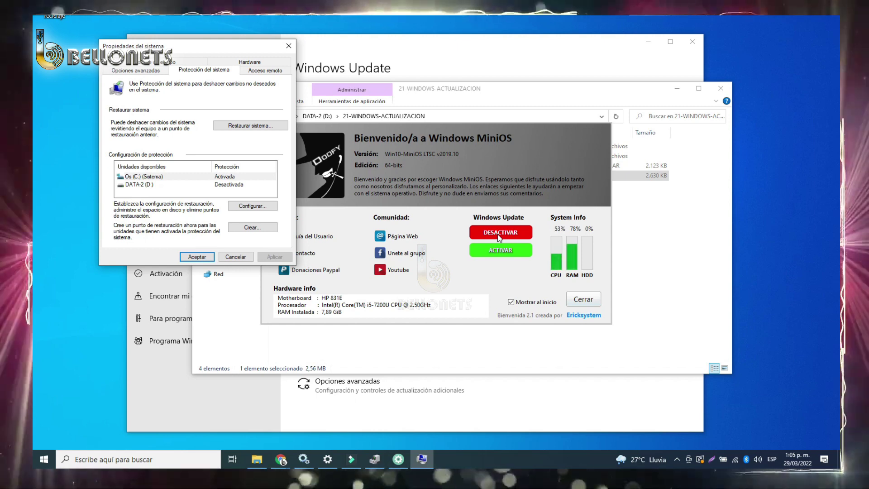
# Run services.msc to open the list of local Windows services.
pyautogui.click(109, 460)
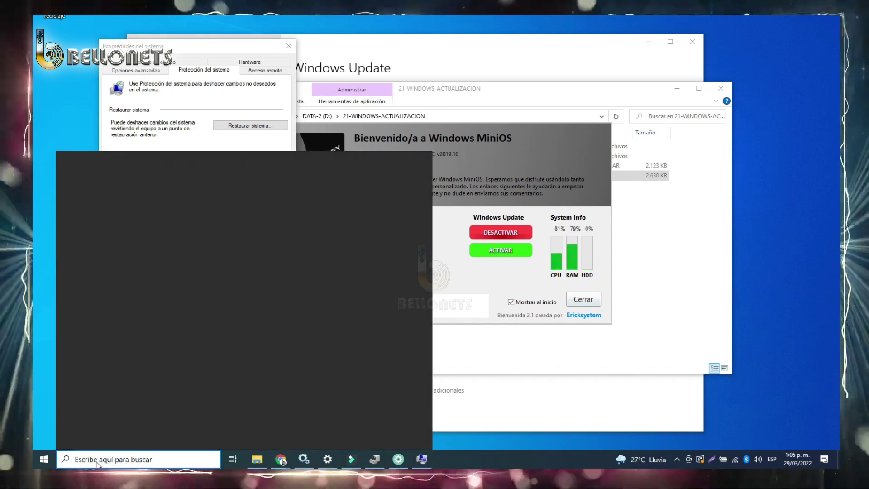
pyautogui.rightClick(43, 459)
pyautogui.click(70, 413)
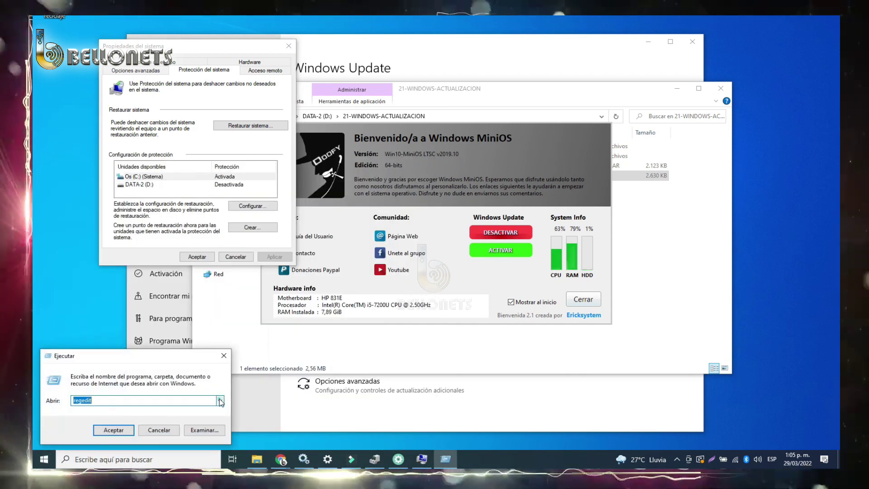
pyautogui.click(219, 401)
pyautogui.click(95, 418)
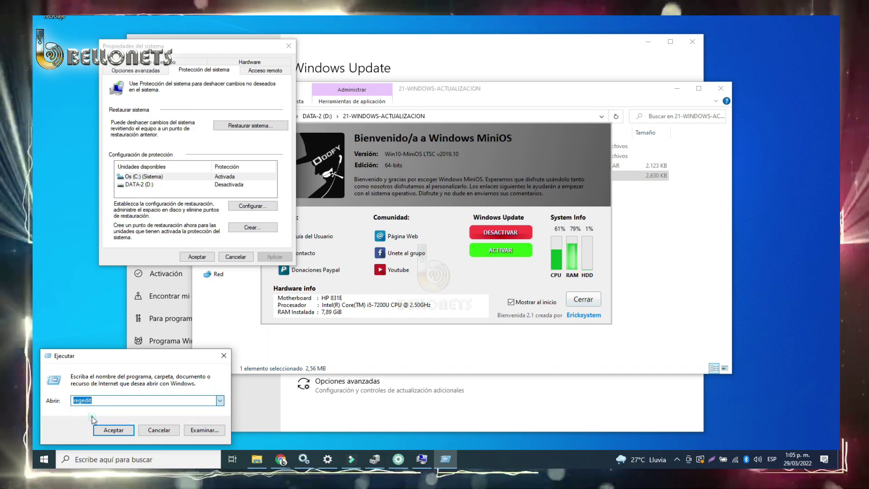
pyautogui.click(113, 430)
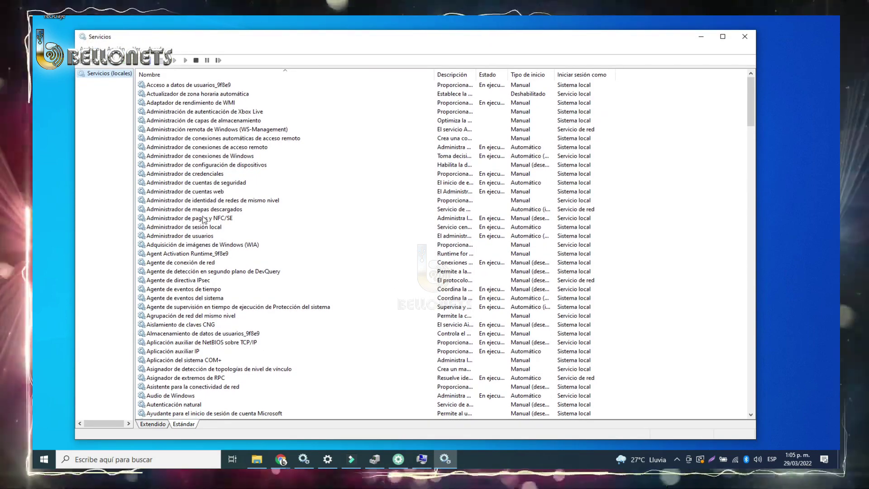
# Open the properties of the Windows Update service, set its startup type to Deshabilitado and accept.
pyautogui.scroll(-20, 216, 194)
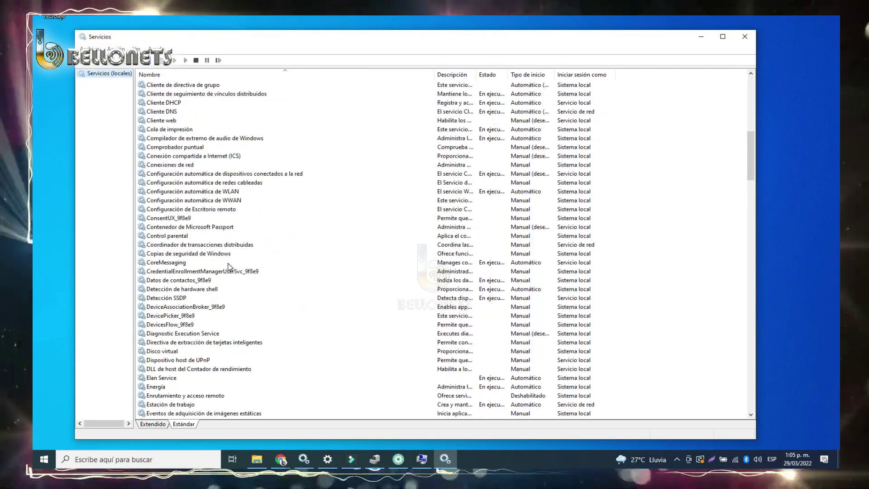
pyautogui.moveTo(751, 165); pyautogui.dragTo(729, 420)
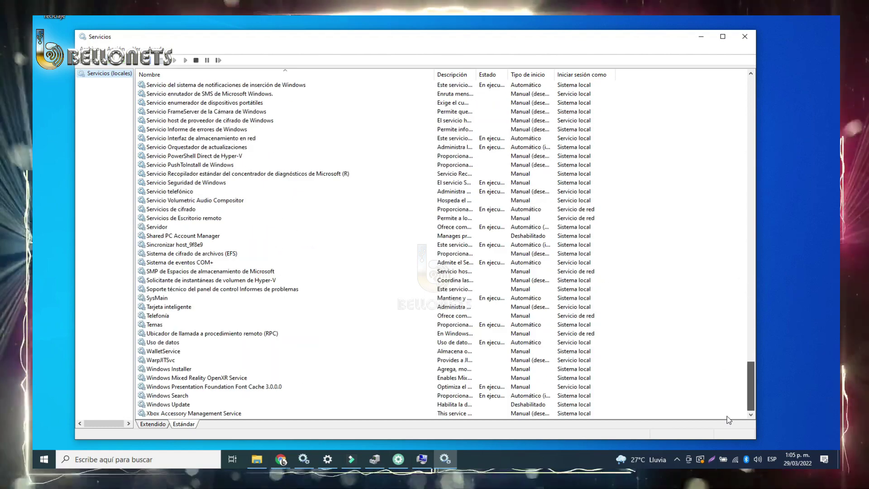
pyautogui.click(160, 405)
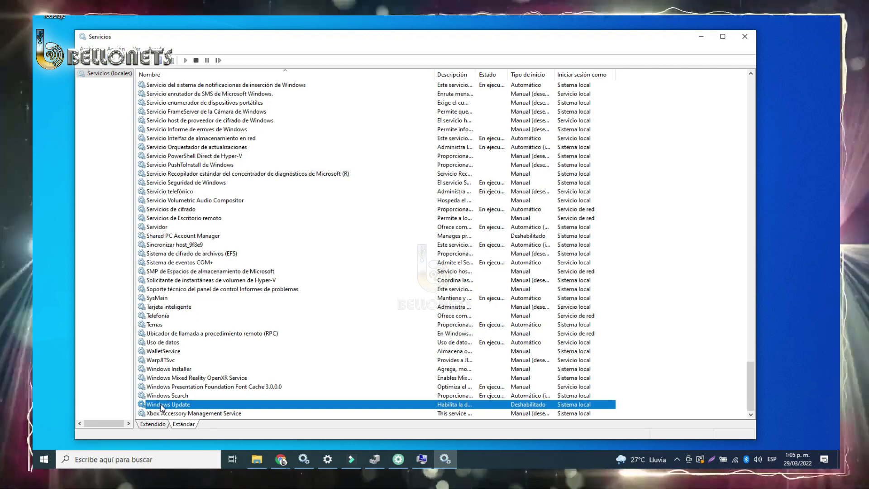
pyautogui.doubleClick(181, 405)
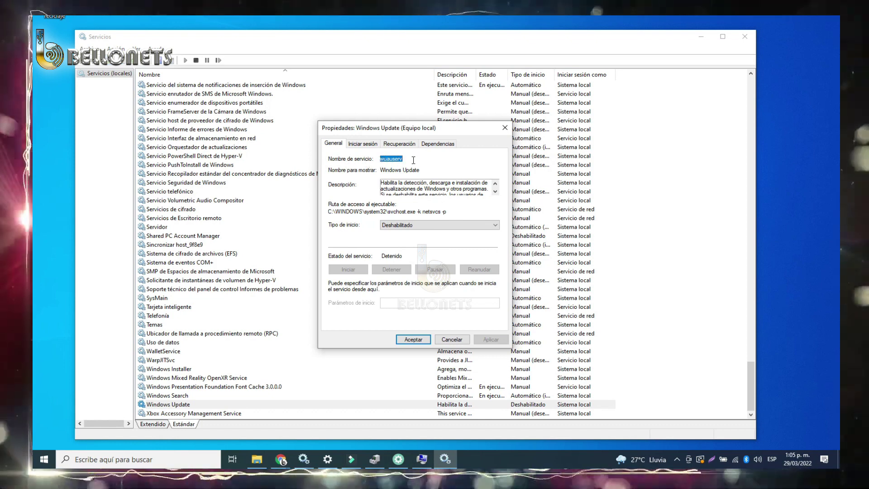
pyautogui.click(408, 226)
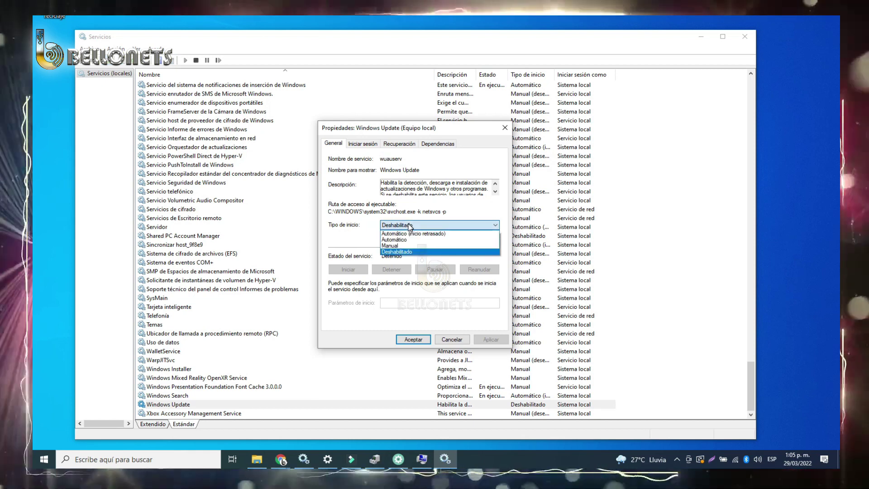
pyautogui.click(409, 226)
pyautogui.click(409, 226)
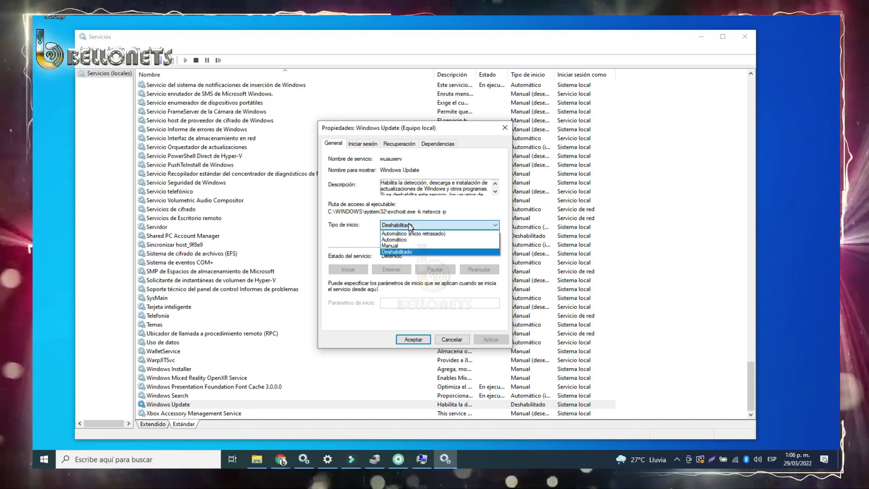
pyautogui.click(407, 252)
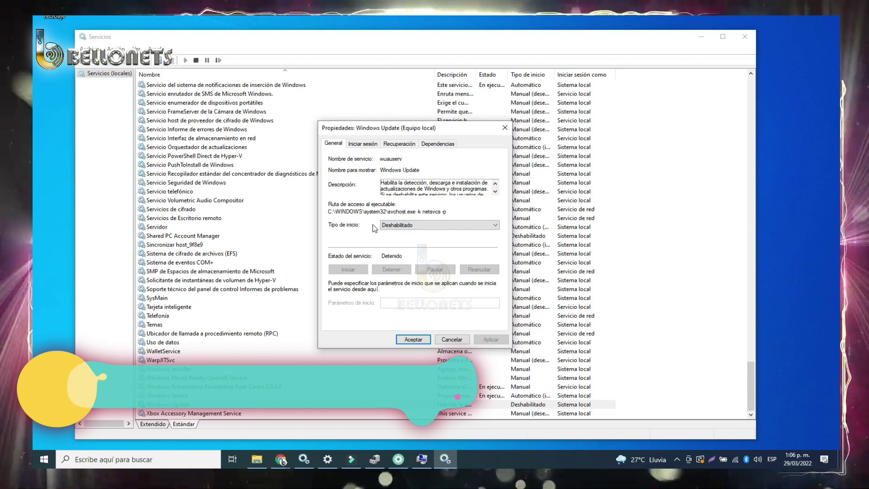
pyautogui.click(413, 339)
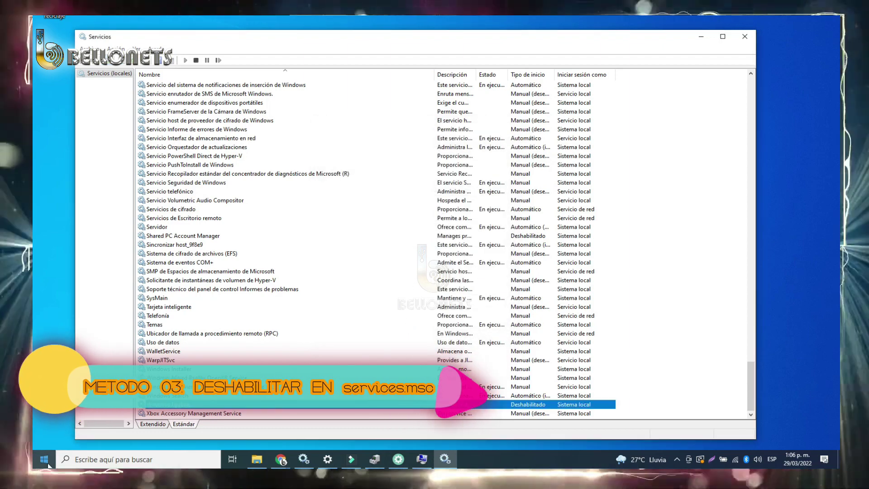
pyautogui.click(49, 465)
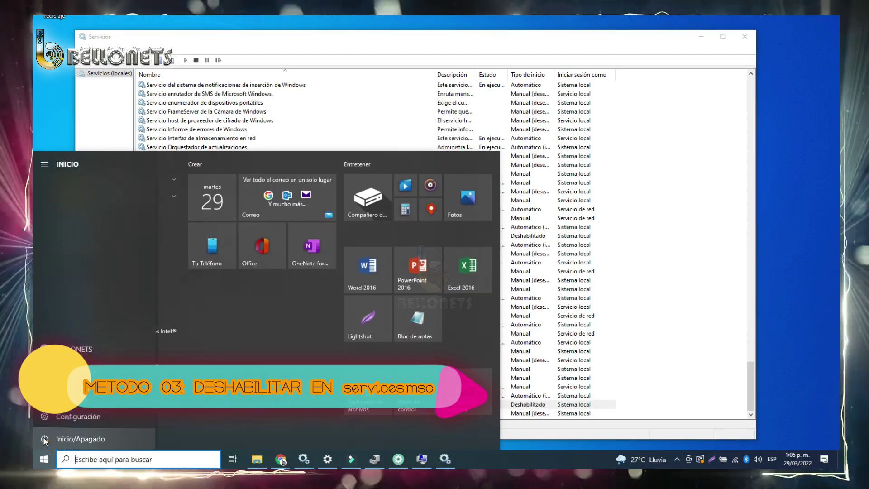
pyautogui.click(45, 439)
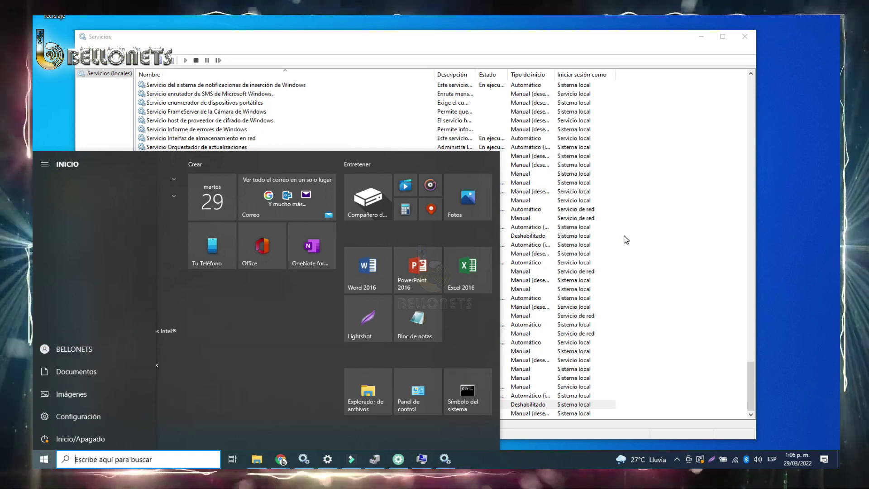
pyautogui.click(694, 198)
# Look through the services list, reopen the Windows Update service properties to check the startup type, and close them.
pyautogui.scroll(4, 252, 349)
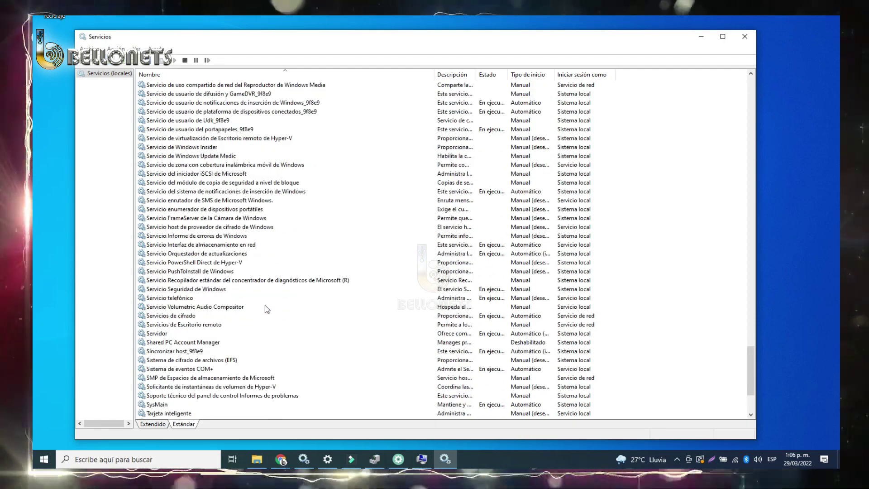
pyautogui.scroll(20, 267, 309)
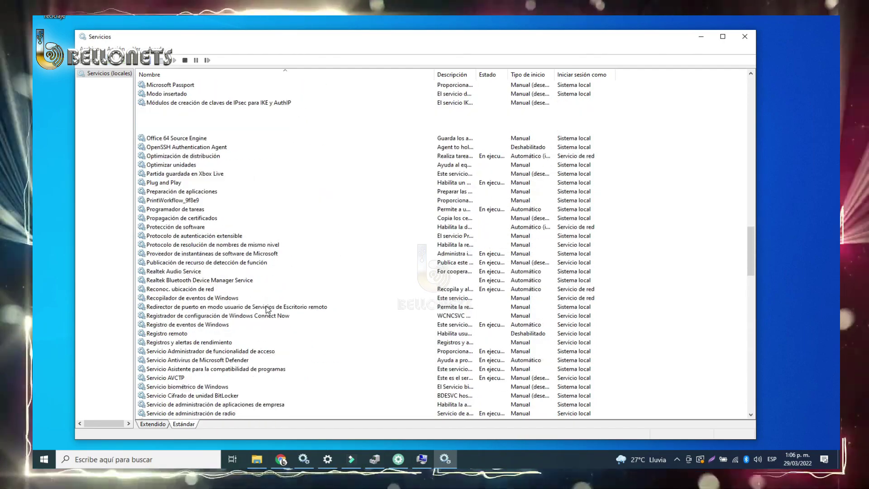
pyautogui.scroll(7, 267, 309)
pyautogui.scroll(20, 288, 294)
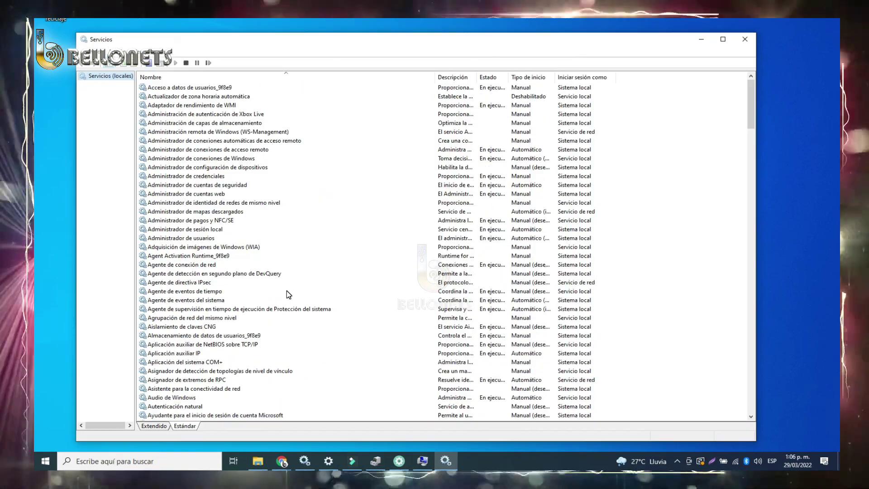
pyautogui.scroll(-4, 253, 281)
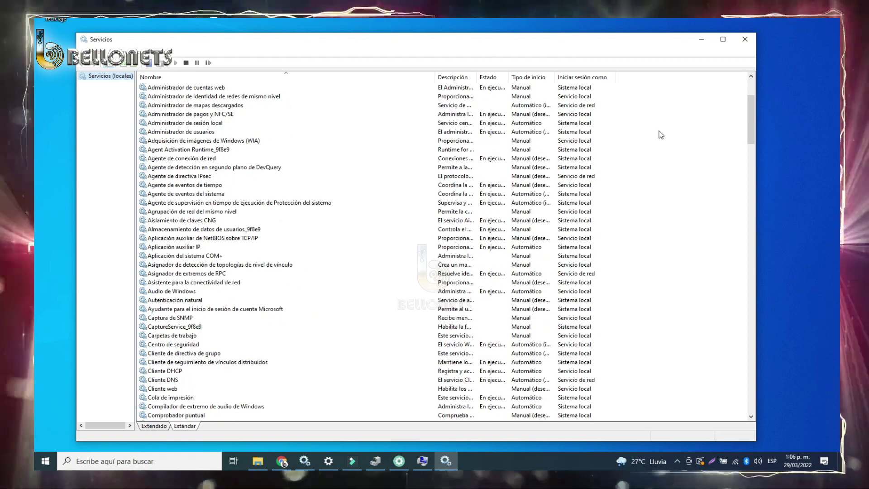
pyautogui.moveTo(751, 112); pyautogui.dragTo(735, 433)
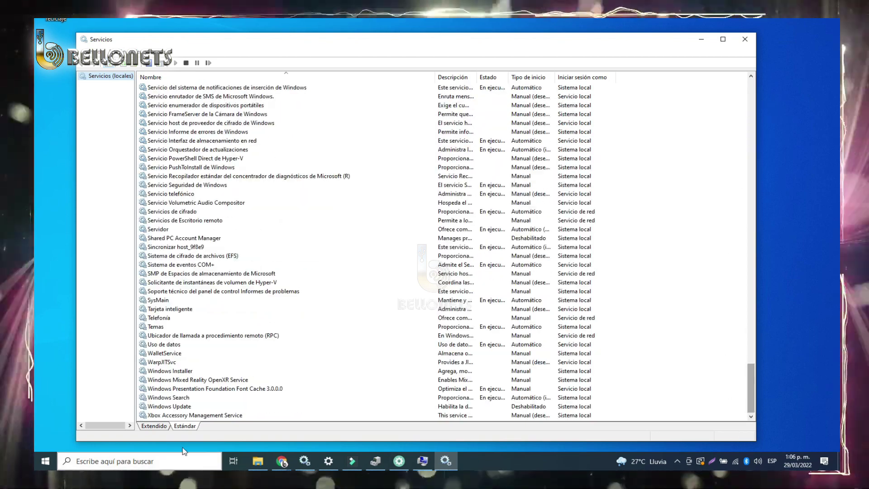
pyautogui.doubleClick(182, 407)
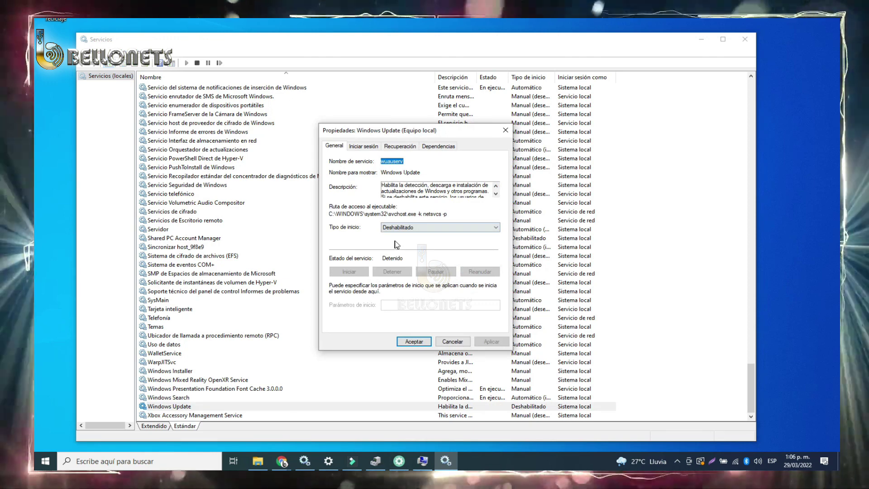
pyautogui.click(424, 231)
pyautogui.click(439, 229)
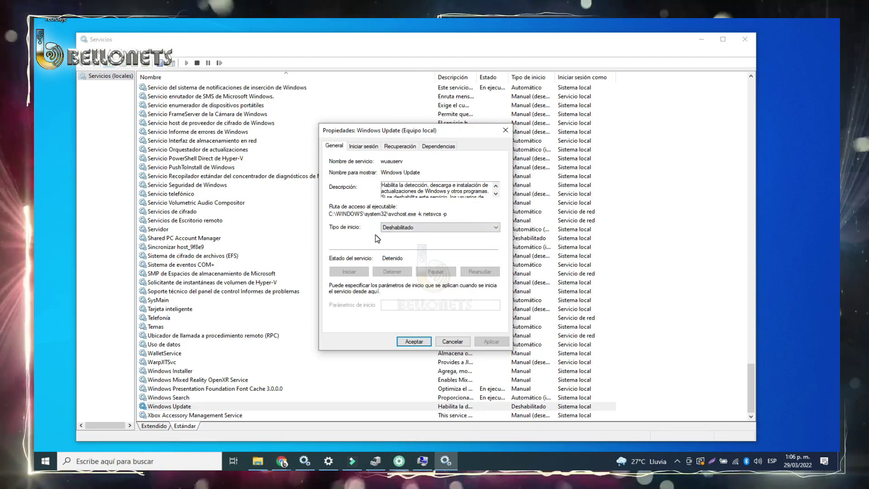
pyautogui.click(414, 341)
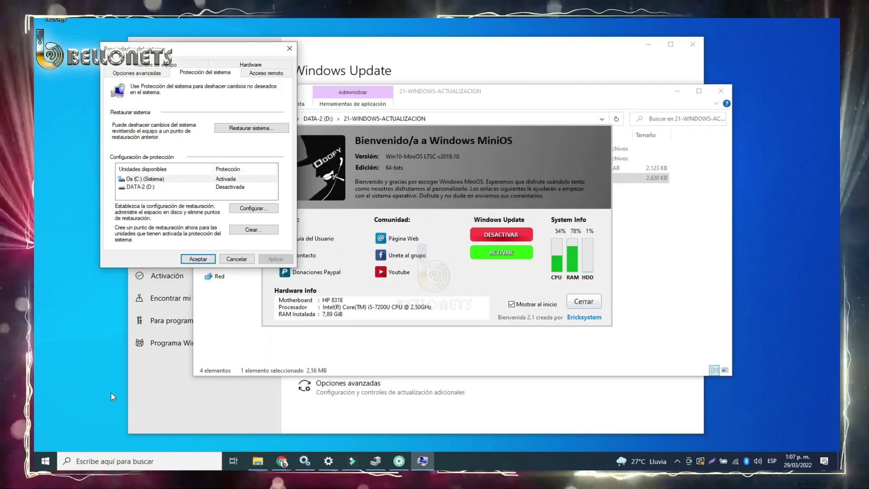
# Return to the Windows MiniOS welcome tool and close it.
pyautogui.click(506, 153)
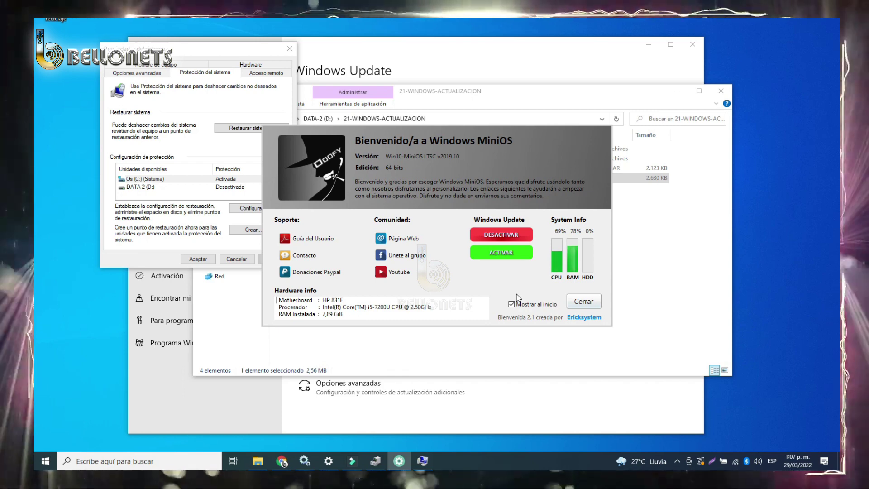
pyautogui.click(584, 301)
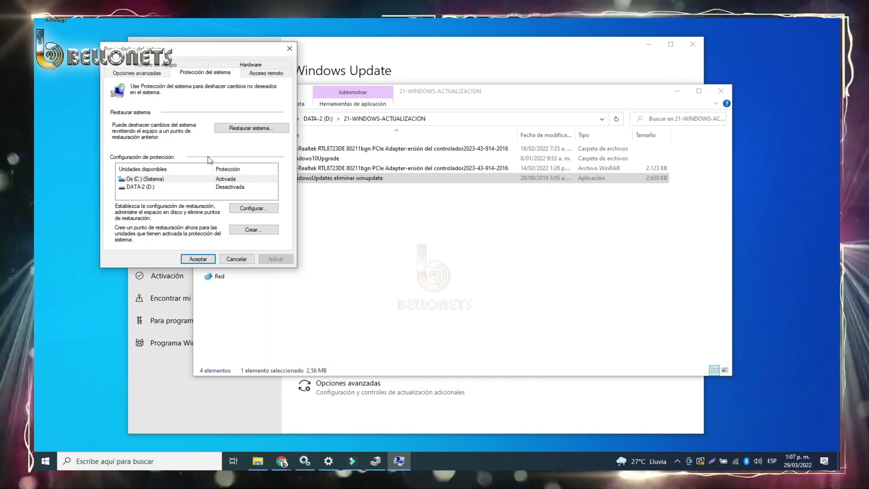
# Select the Os (C:) system drive, start System Restore with the option to choose another restore point, and show more restore points.
pyautogui.moveTo(218, 54); pyautogui.dragTo(466, 197)
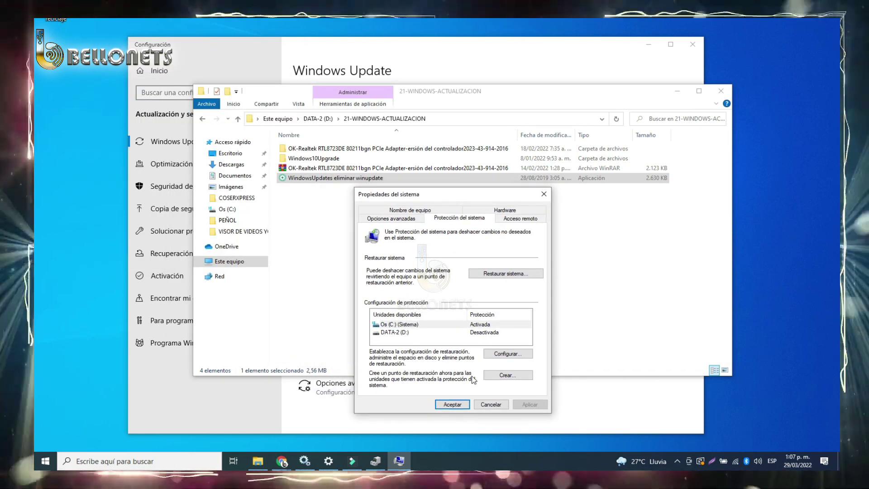
pyautogui.click(428, 325)
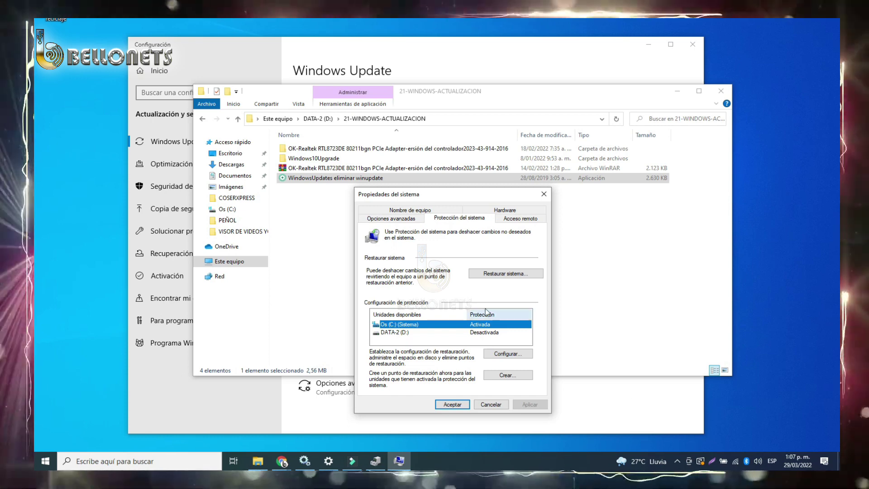
pyautogui.moveTo(412, 131); pyautogui.dragTo(412, 124)
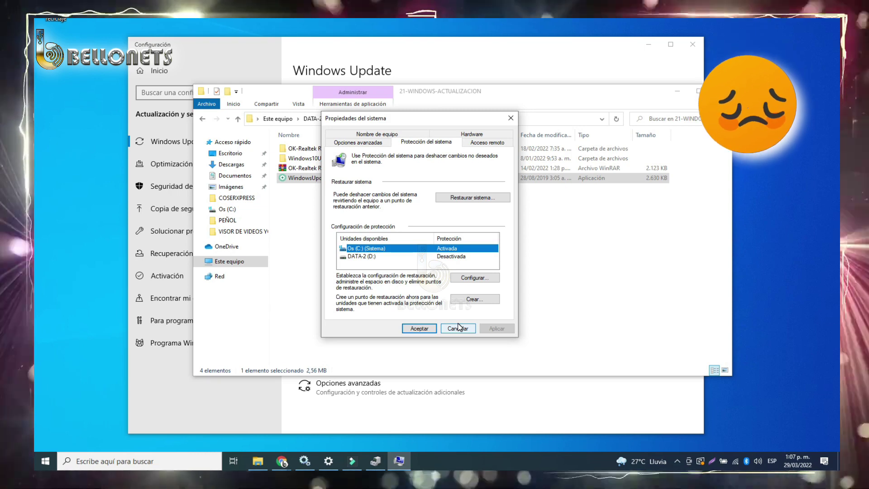
pyautogui.click(463, 200)
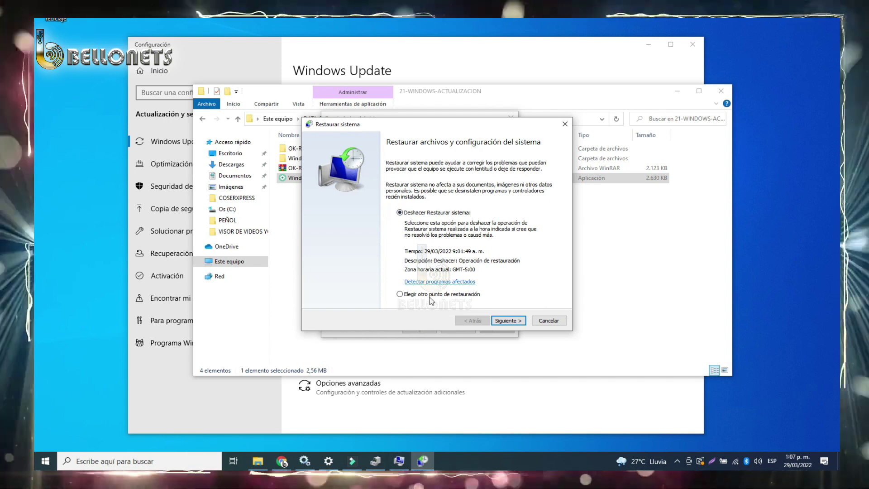
pyautogui.click(426, 294)
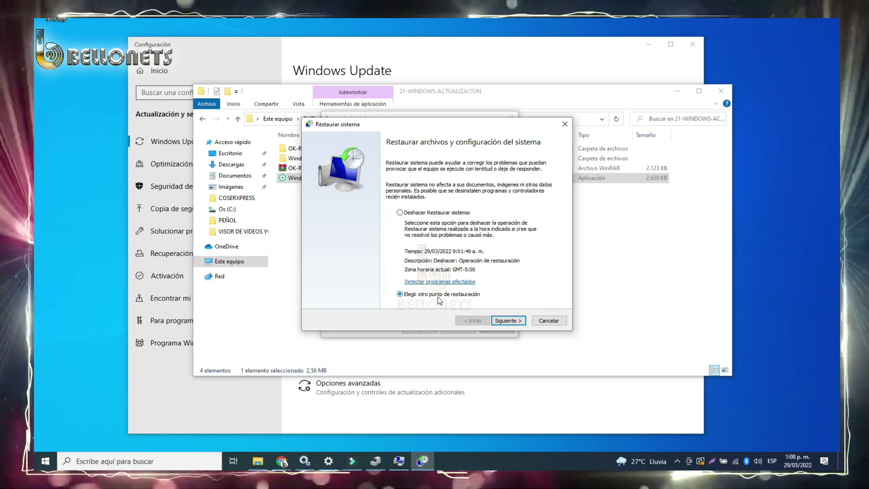
pyautogui.click(511, 320)
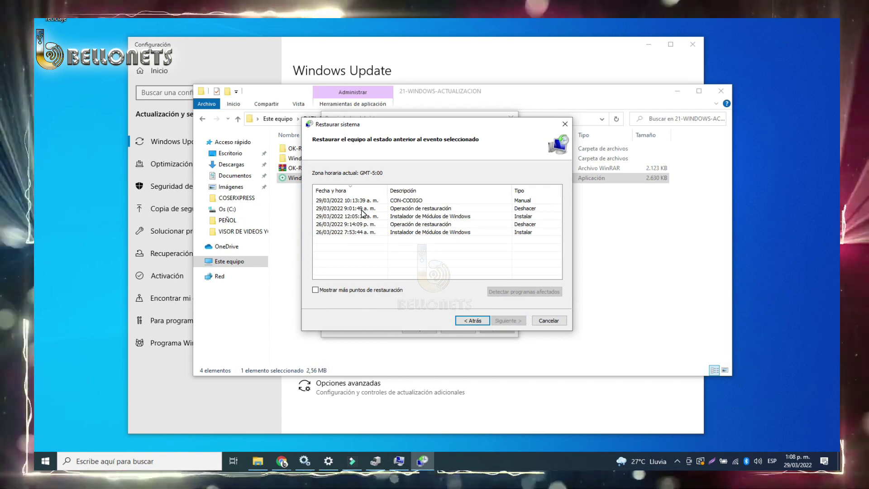
pyautogui.click(350, 290)
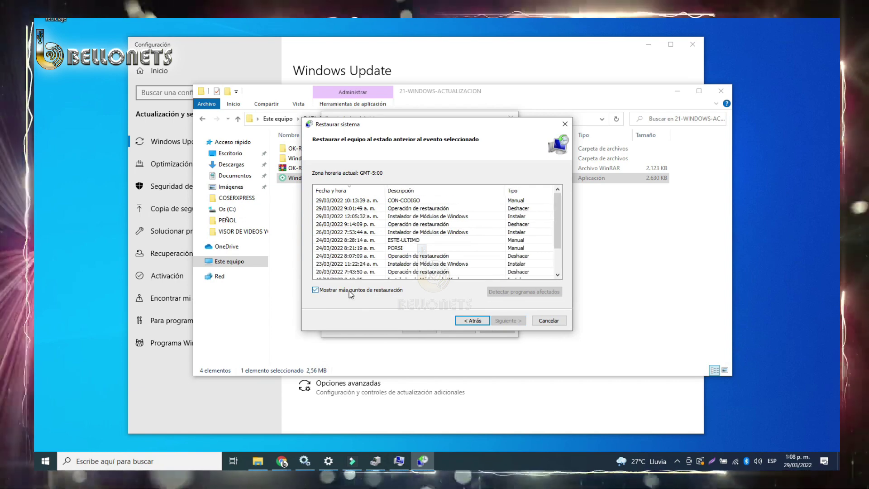
# Look through the full list of restore points, highlighting entries from the oldest one of 16/03/2022 up to CON-CODIGO of 29/03/2022.
pyautogui.moveTo(557, 231); pyautogui.dragTo(555, 256)
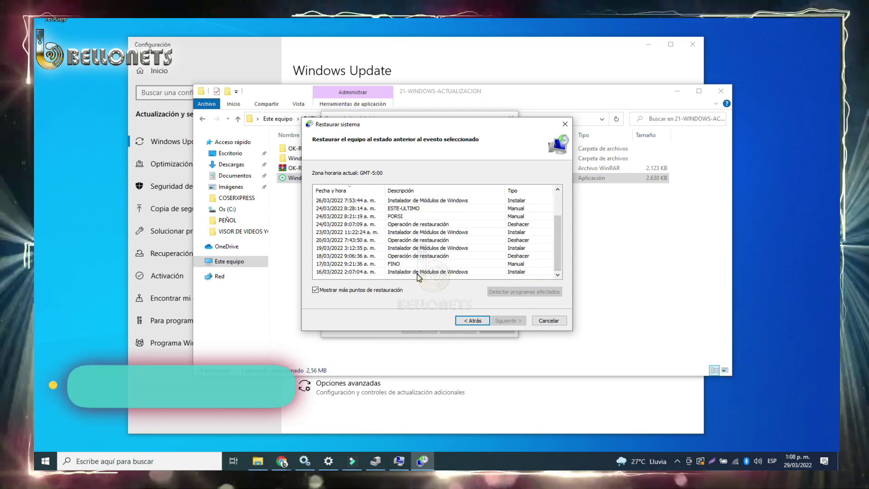
pyautogui.click(417, 272)
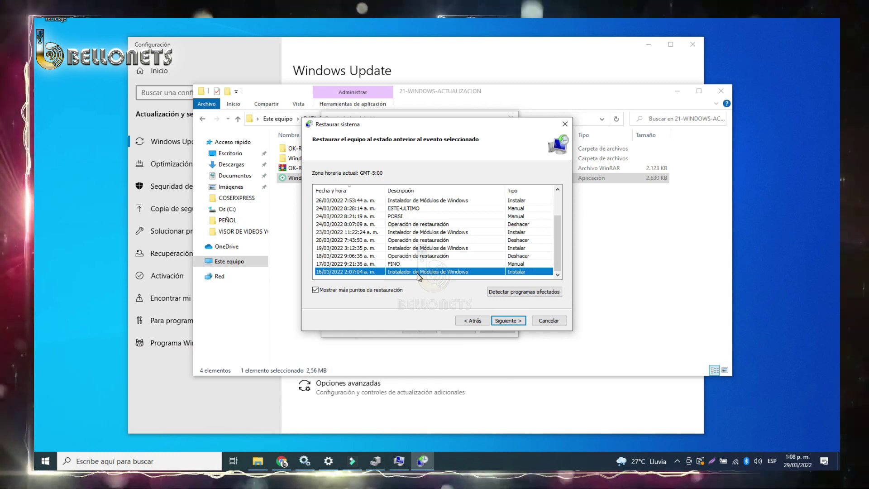
pyautogui.click(420, 265)
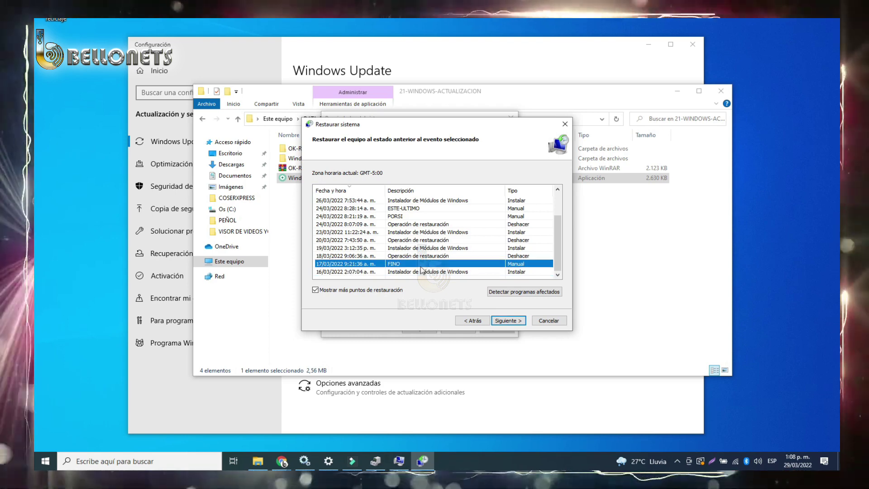
pyautogui.click(407, 271)
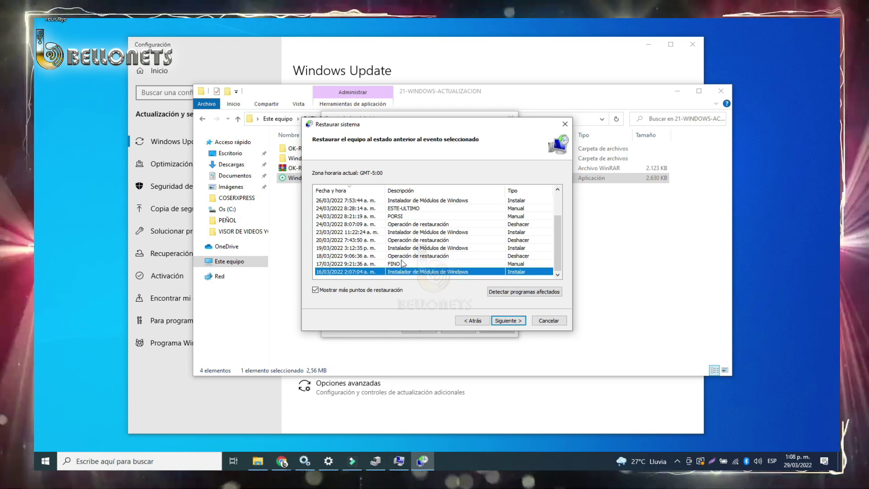
pyautogui.click(405, 264)
pyautogui.click(406, 256)
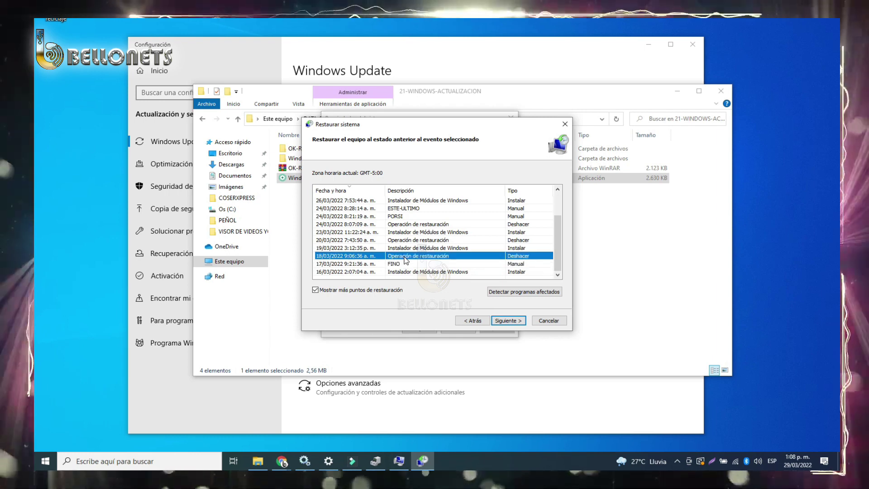
pyautogui.click(403, 248)
pyautogui.click(400, 240)
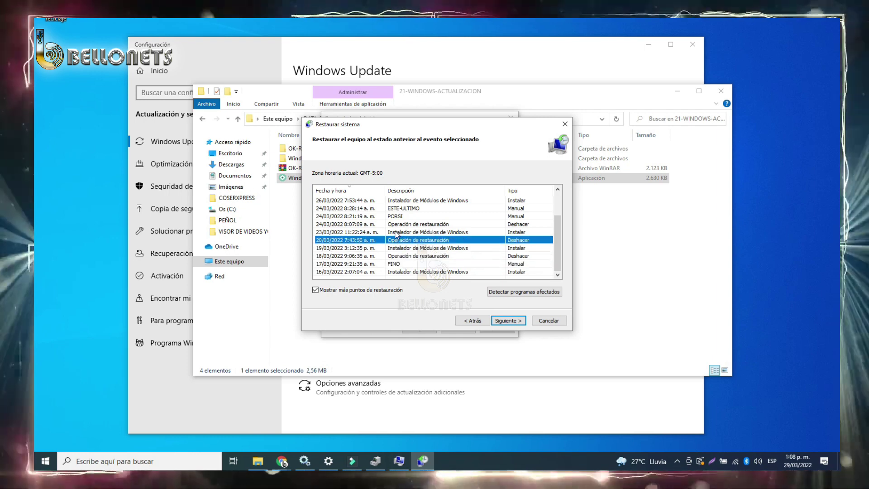
pyautogui.click(398, 232)
pyautogui.click(395, 225)
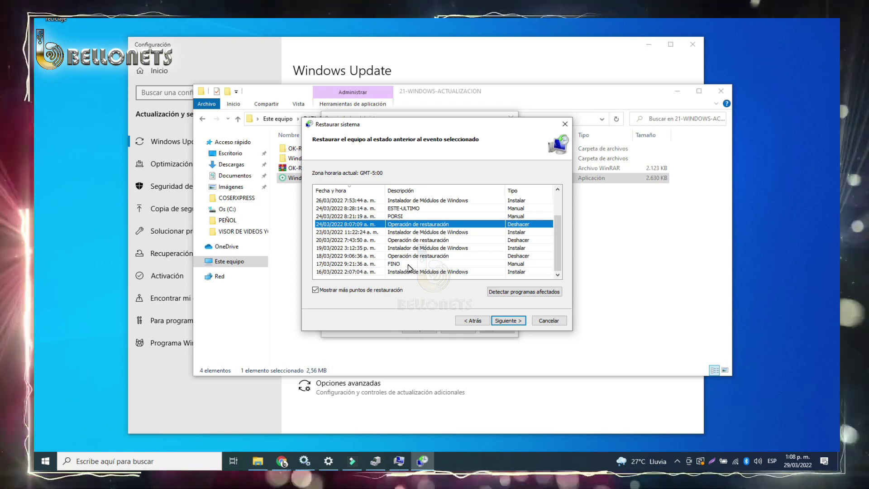
pyautogui.click(404, 217)
pyautogui.scroll(2, 429, 247)
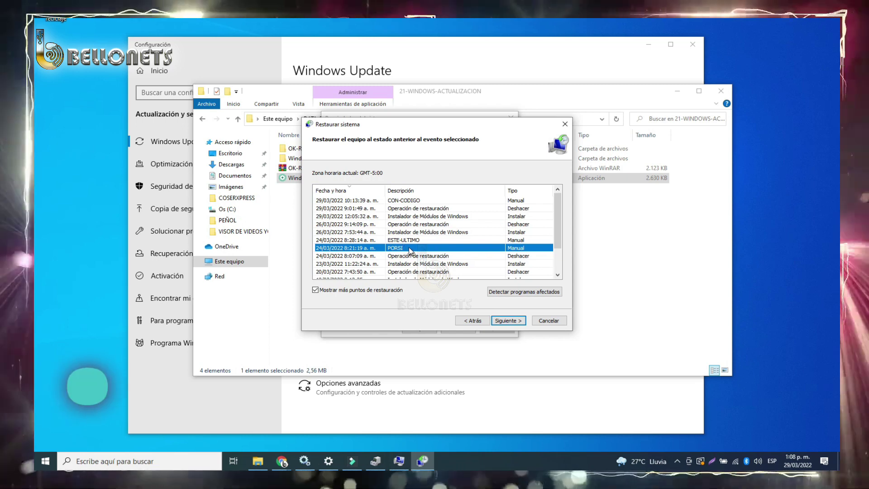
pyautogui.click(416, 241)
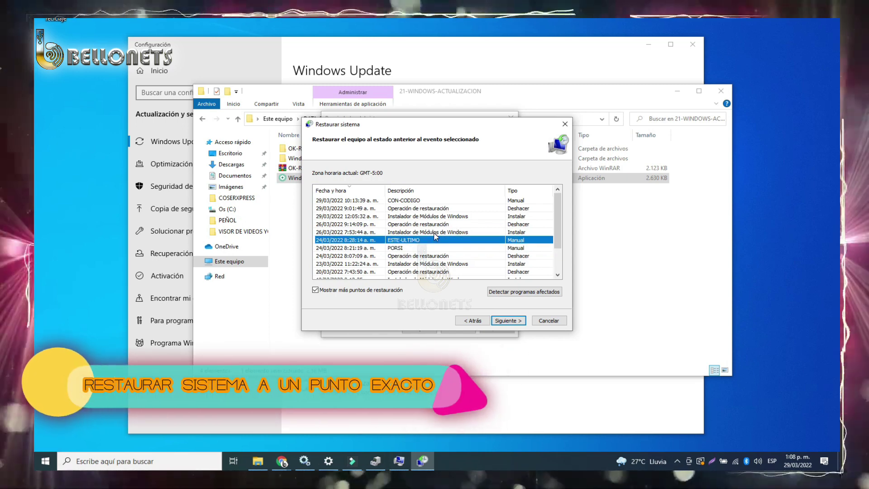
pyautogui.click(425, 232)
pyautogui.click(425, 223)
pyautogui.click(423, 216)
pyautogui.click(422, 208)
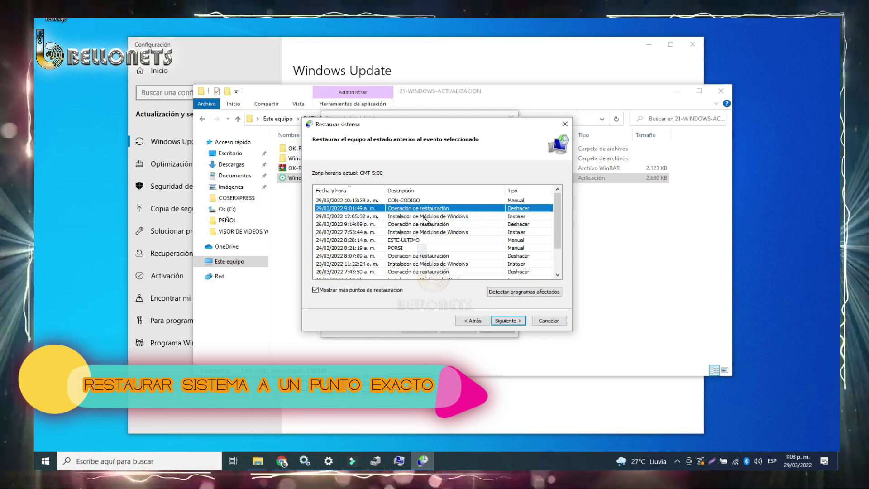
pyautogui.click(407, 200)
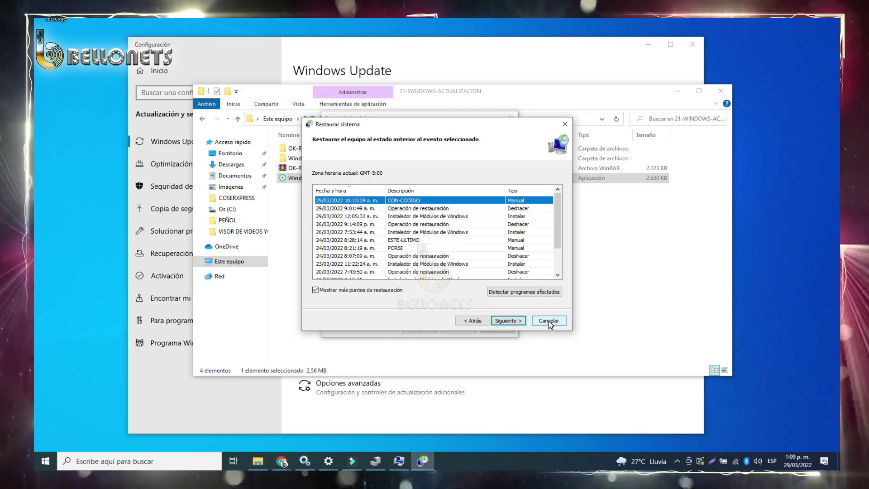
# Move the System Restore window aside, cancel the restore and close the system properties.
pyautogui.moveTo(429, 123); pyautogui.dragTo(624, 143)
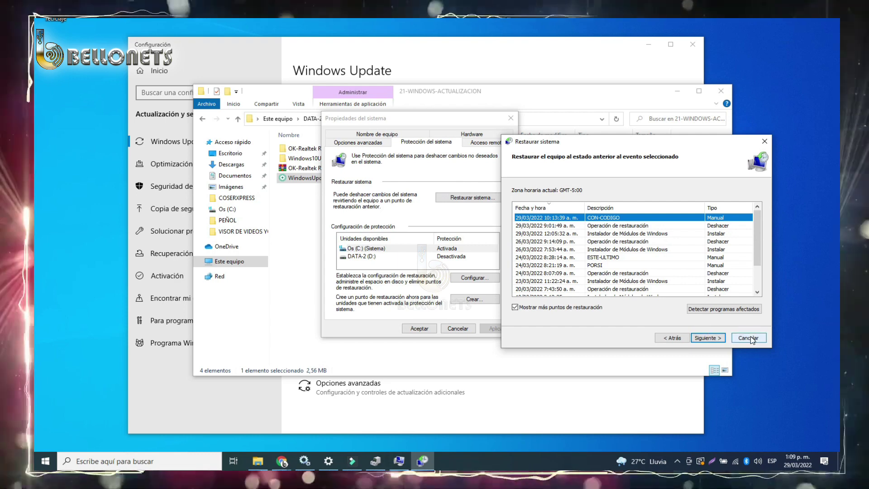
pyautogui.click(749, 338)
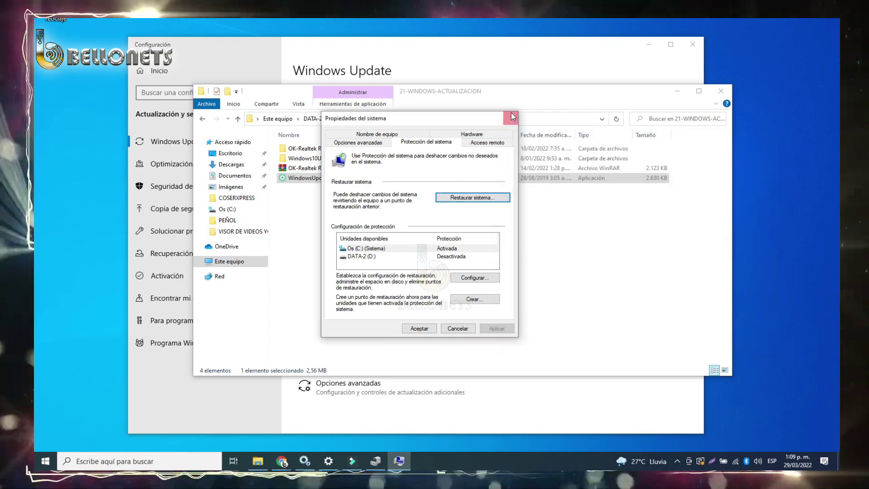
pyautogui.click(511, 114)
# Open the OK-Realtek RTL8723DE driver folder inside 21-WINDOWS-ACTUALIZACION to view its files, and close the file window.
pyautogui.click(382, 227)
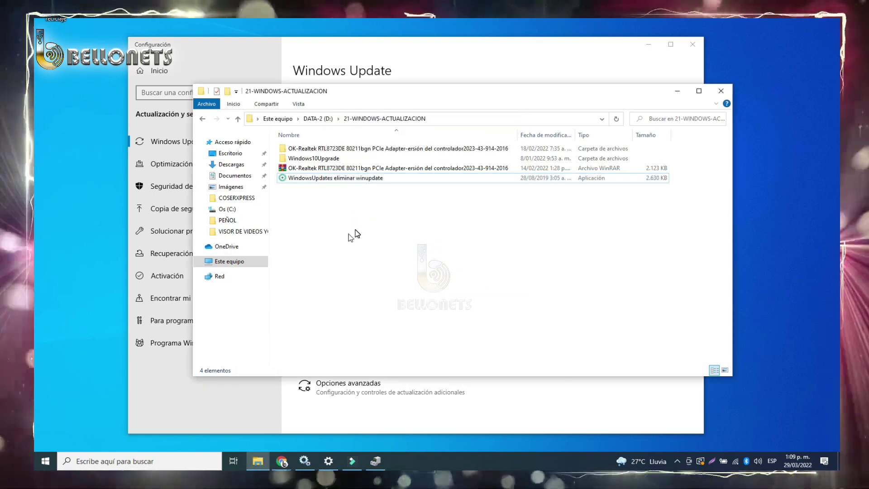
pyautogui.click(333, 179)
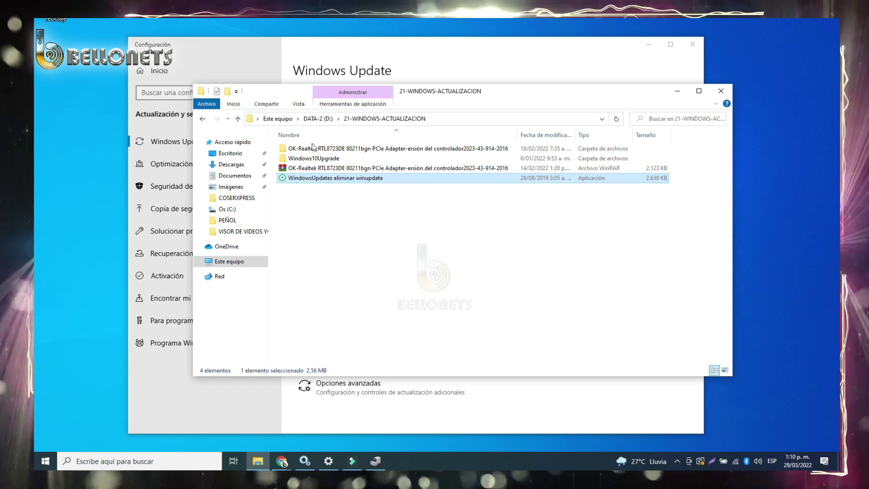
pyautogui.doubleClick(298, 150)
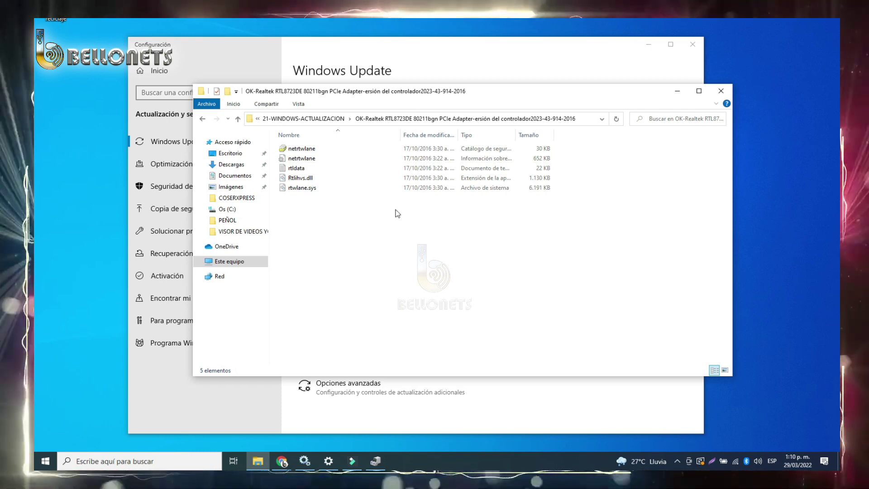
pyautogui.click(722, 91)
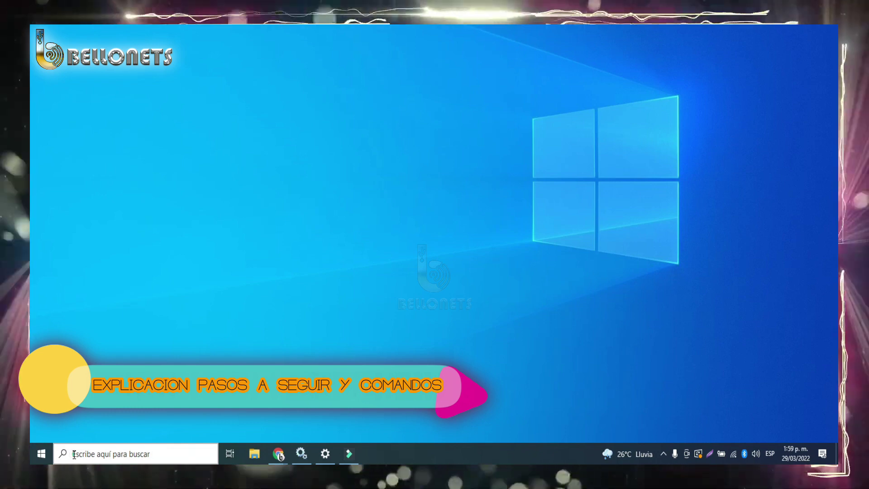
# Open Símbolo del sistema as administrator and move its window toward the middle of the desktop.
pyautogui.click(69, 454)
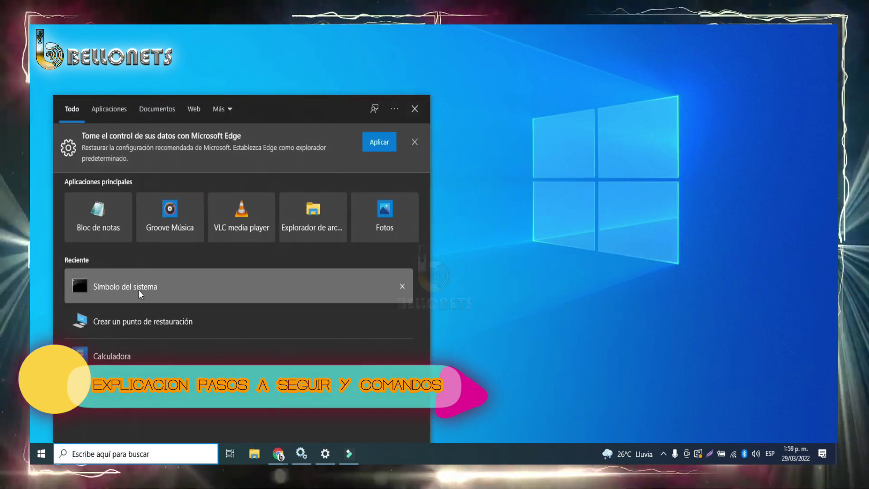
pyautogui.rightClick(141, 291)
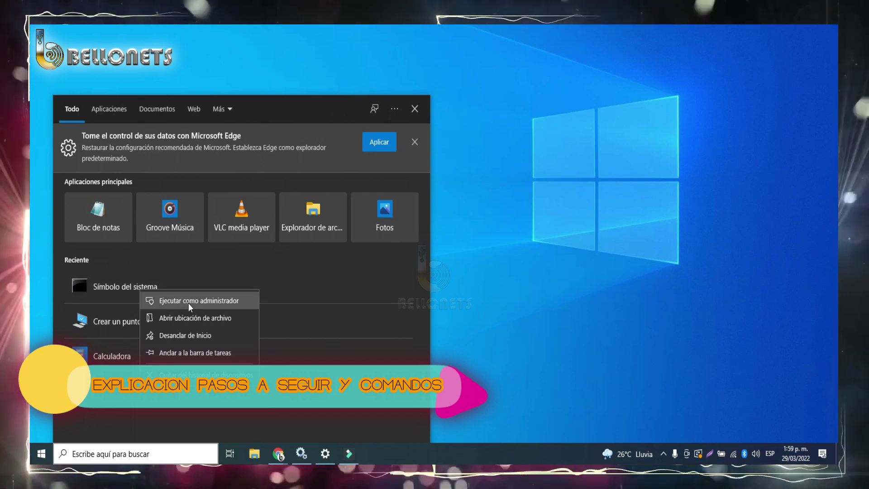
pyautogui.click(188, 303)
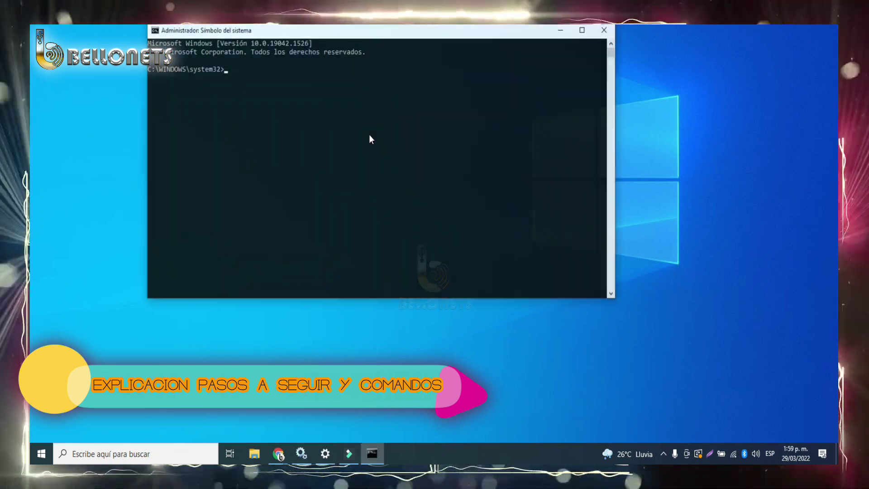
pyautogui.moveTo(382, 32); pyautogui.dragTo(428, 83)
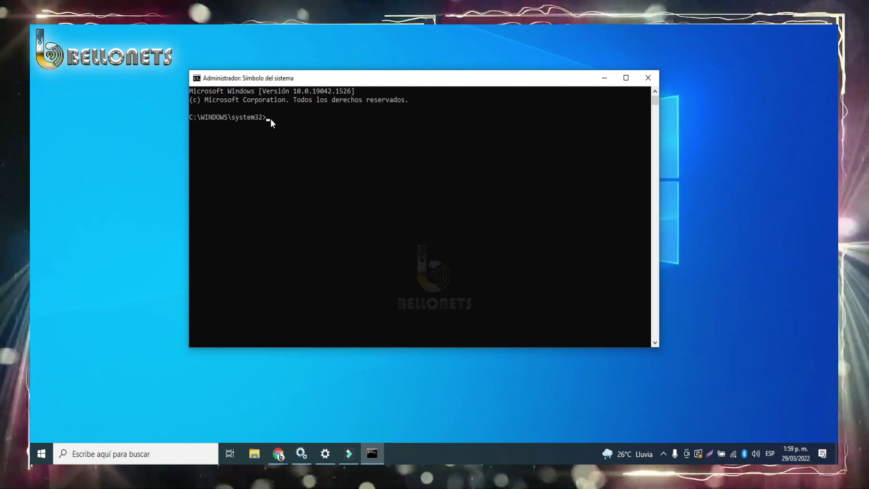
# Run takeown /f "%windir%\System32\UsoClient.exe" /a, and icacls "%windir%\System32\UsoClient.exe" /inheritance:r /remove "Administradores" "Usuarios autentificados" "Usuarios" "System".
pyautogui.rightClick(271, 119)
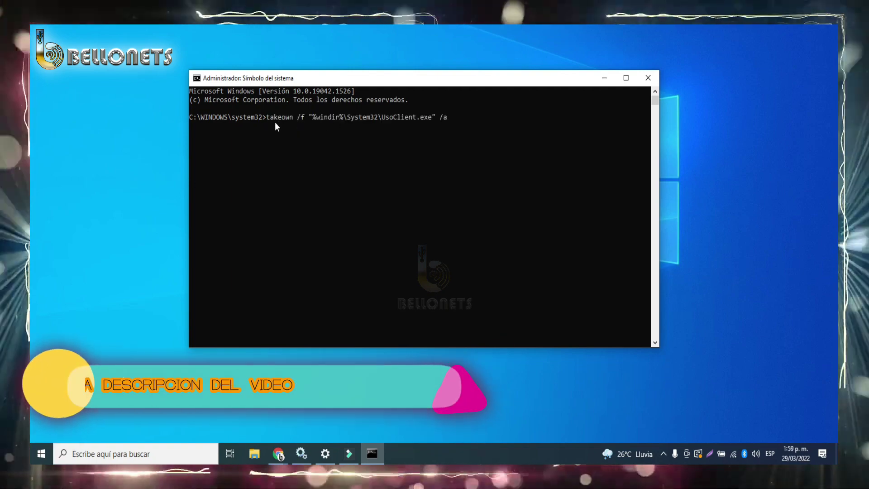
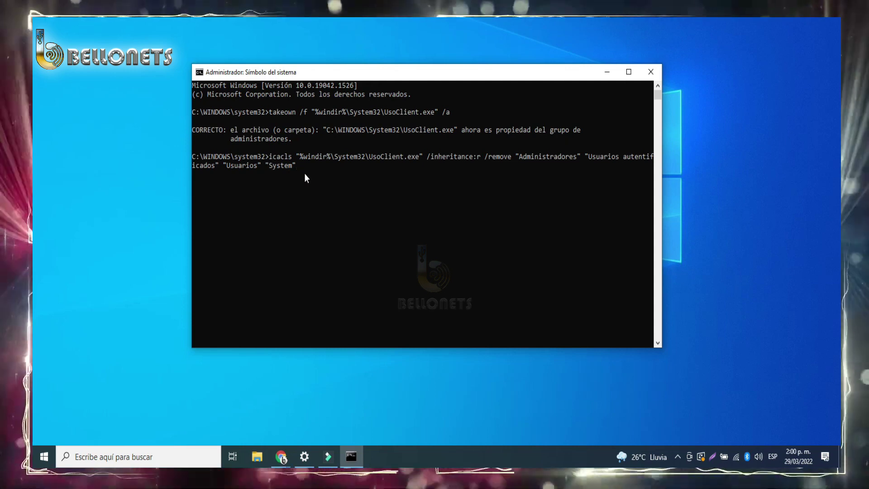
pyautogui.press('Return')
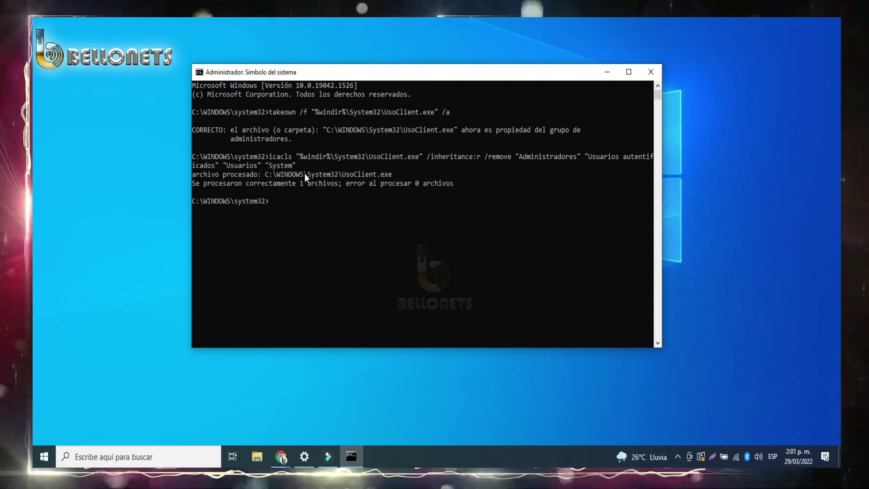